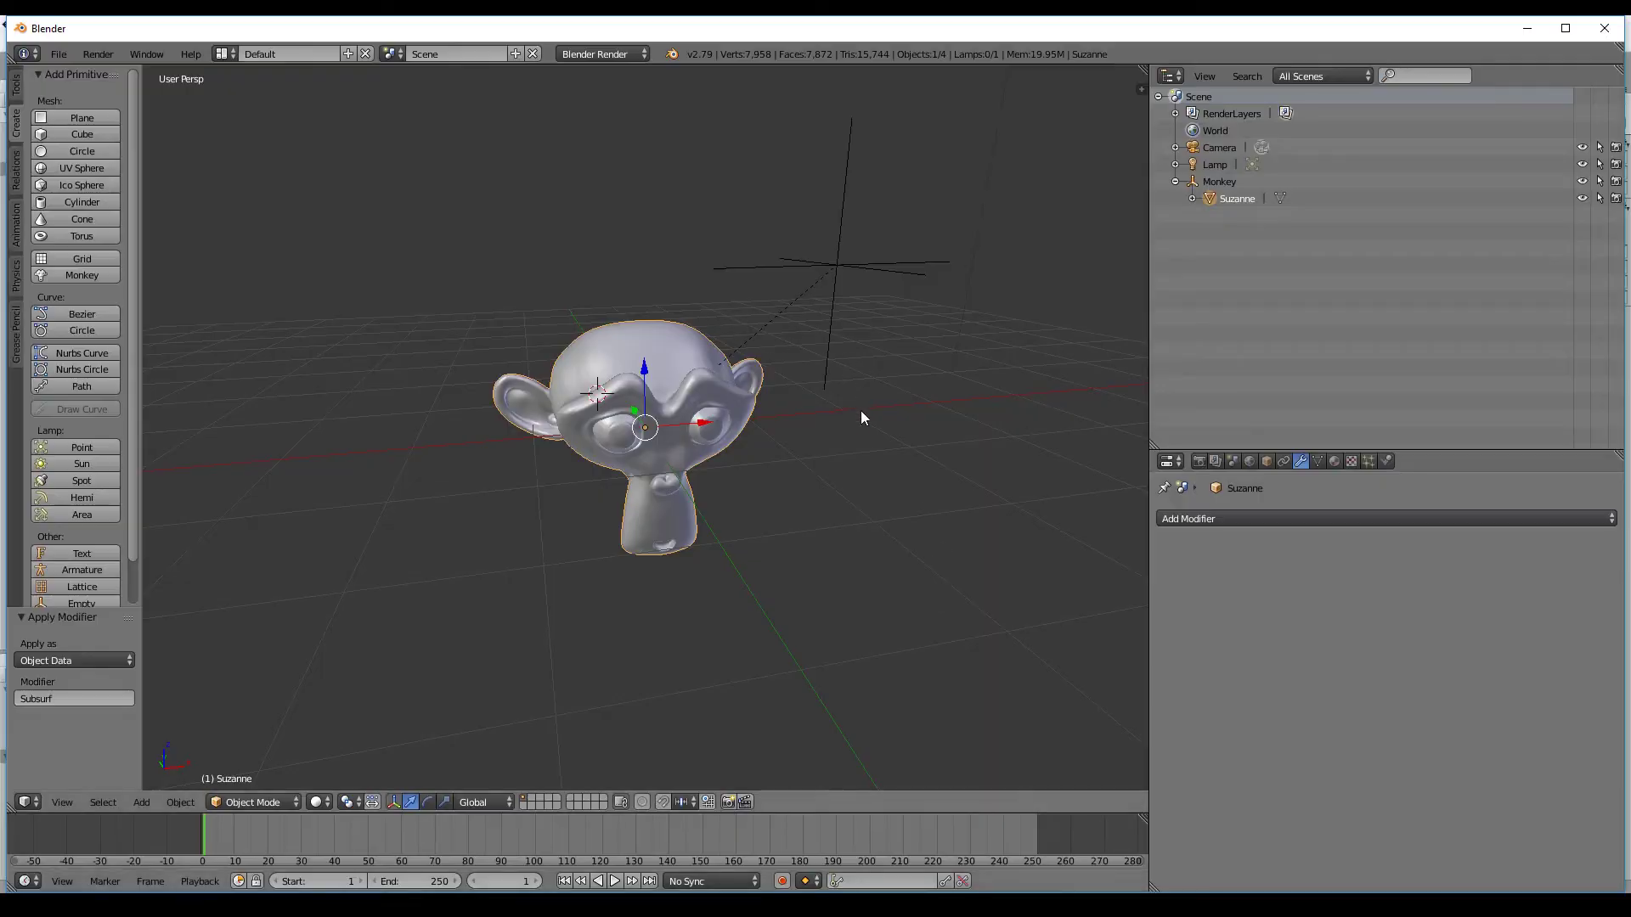
# Select the Spawner and run the scene to spawn the 15×15×15 monkey cube.
pyautogui.moveTo(860, 410)
pyautogui.mouseDown(button='middle')
pyautogui.moveTo(626, 283)
pyautogui.moveTo(866, 385)
pyautogui.moveTo(852, 430)
pyautogui.mouseUp(button='middle')
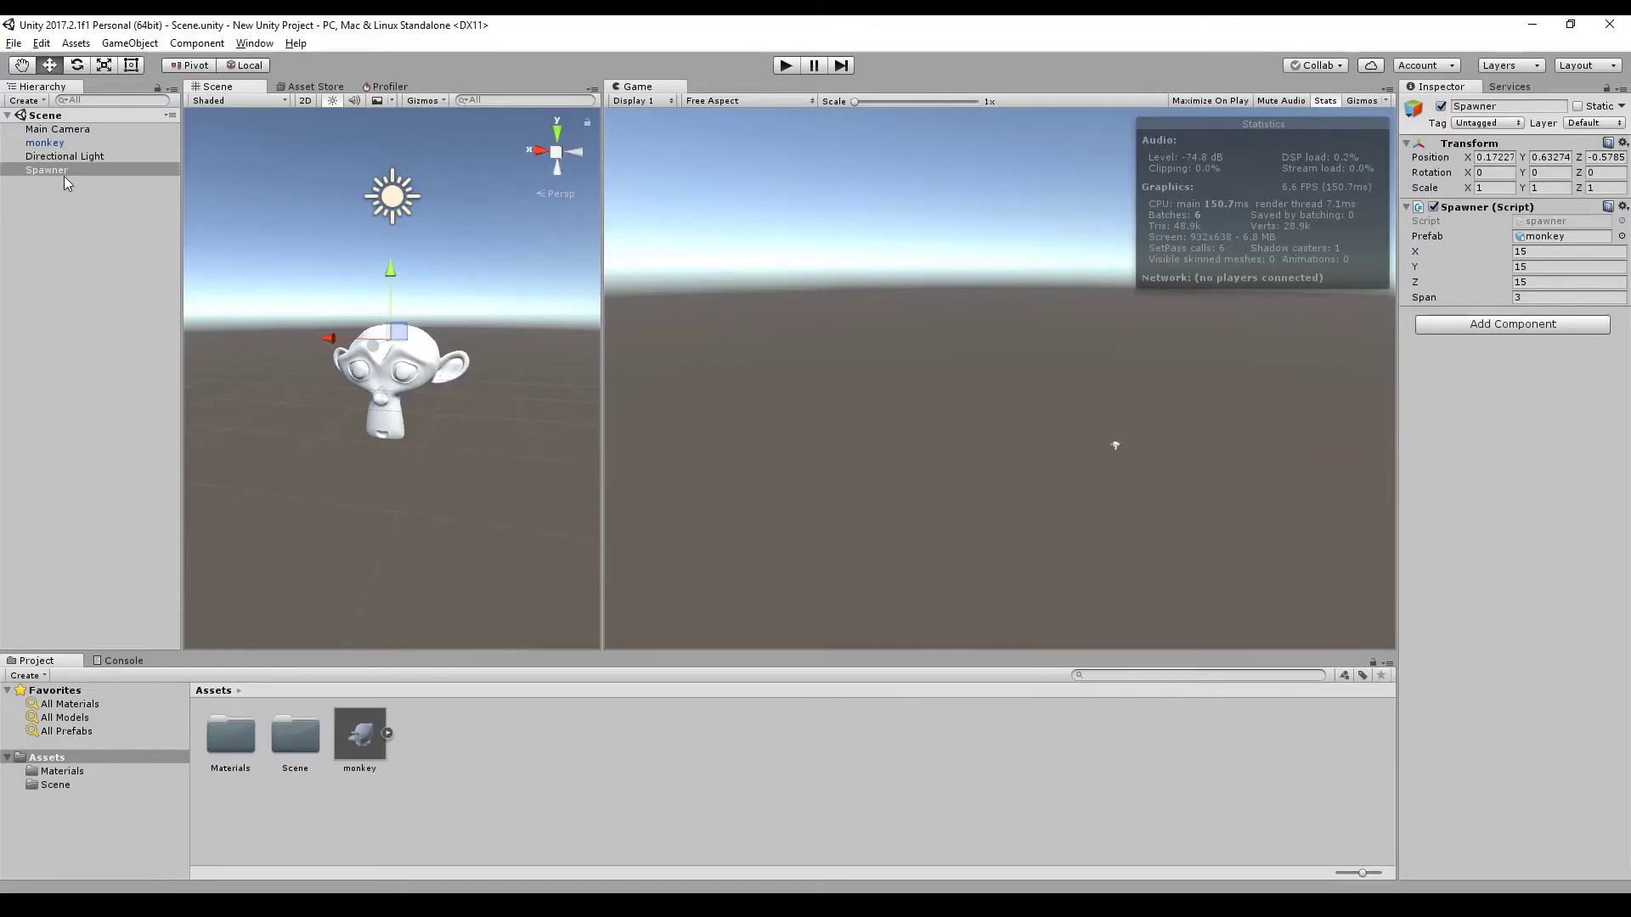
pyautogui.click(61, 141)
pyautogui.click(60, 170)
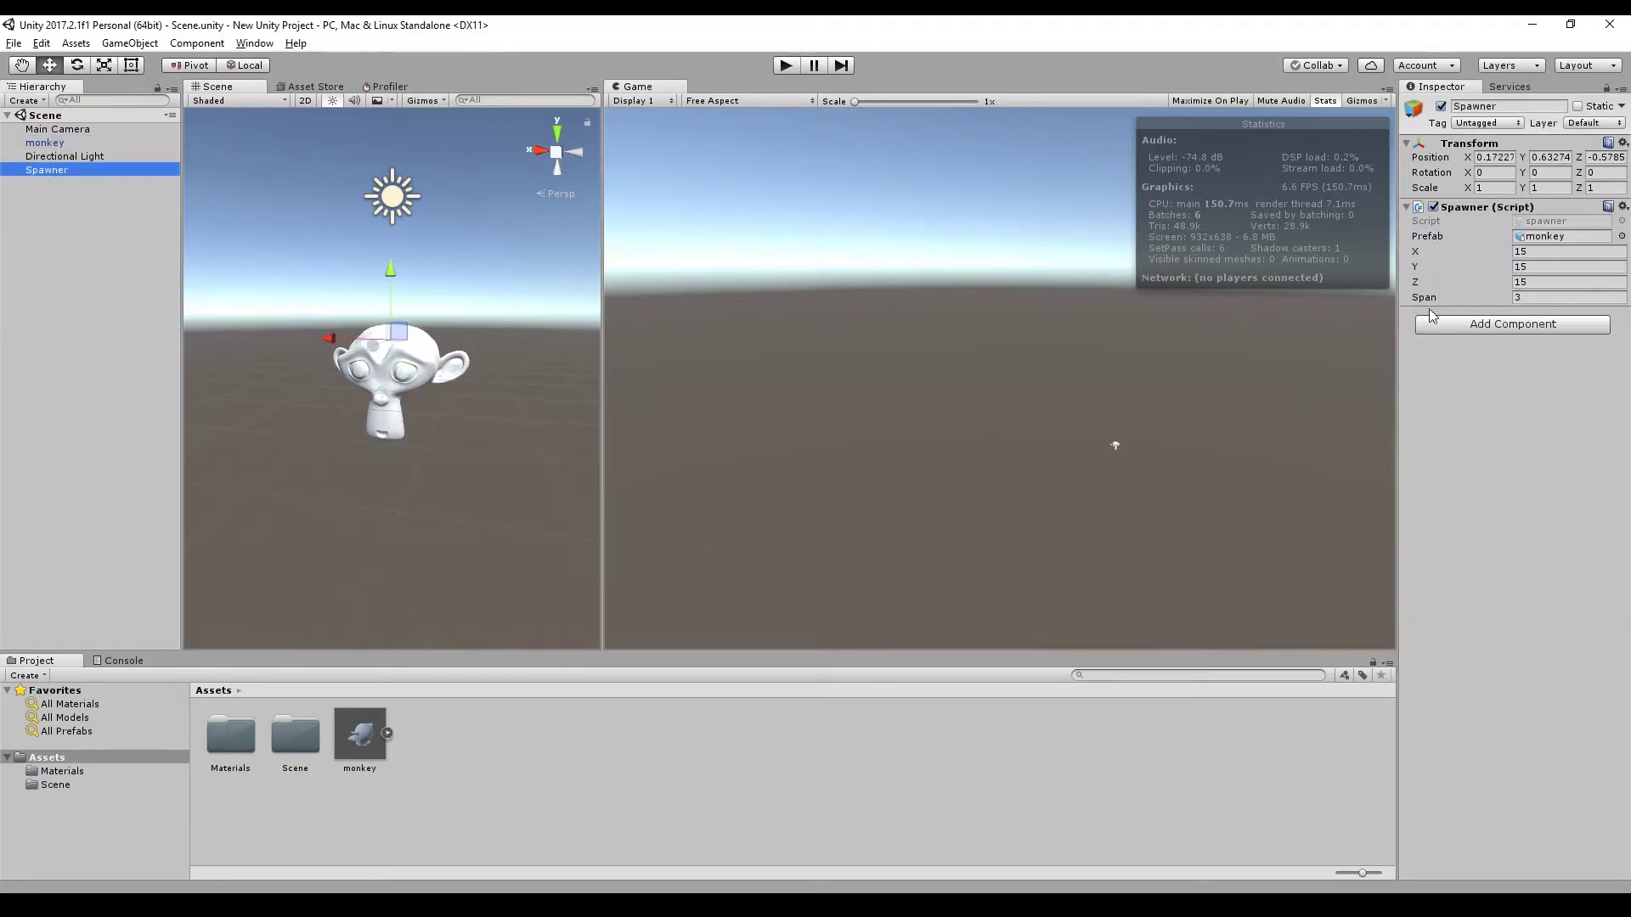
pyautogui.click(780, 67)
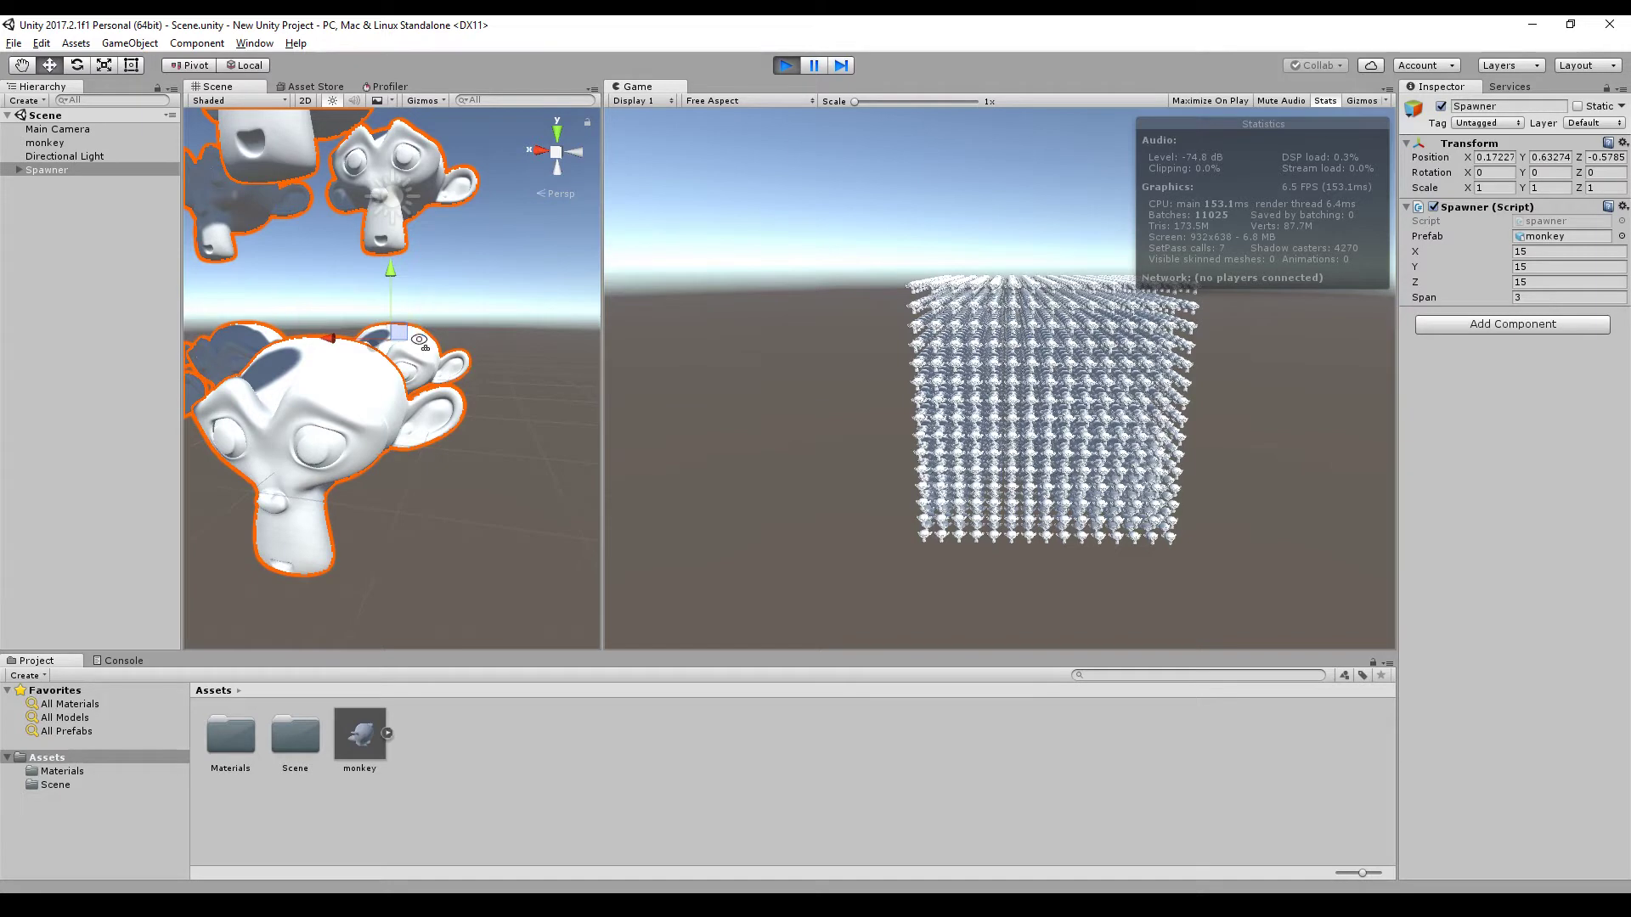
# Orbit the Scene view onto the spawned monkey cube, then return to Blender.
pyautogui.keyDown('alt'); pyautogui.moveTo(421, 336); pyautogui.dragTo(528, 372); pyautogui.keyUp('alt')
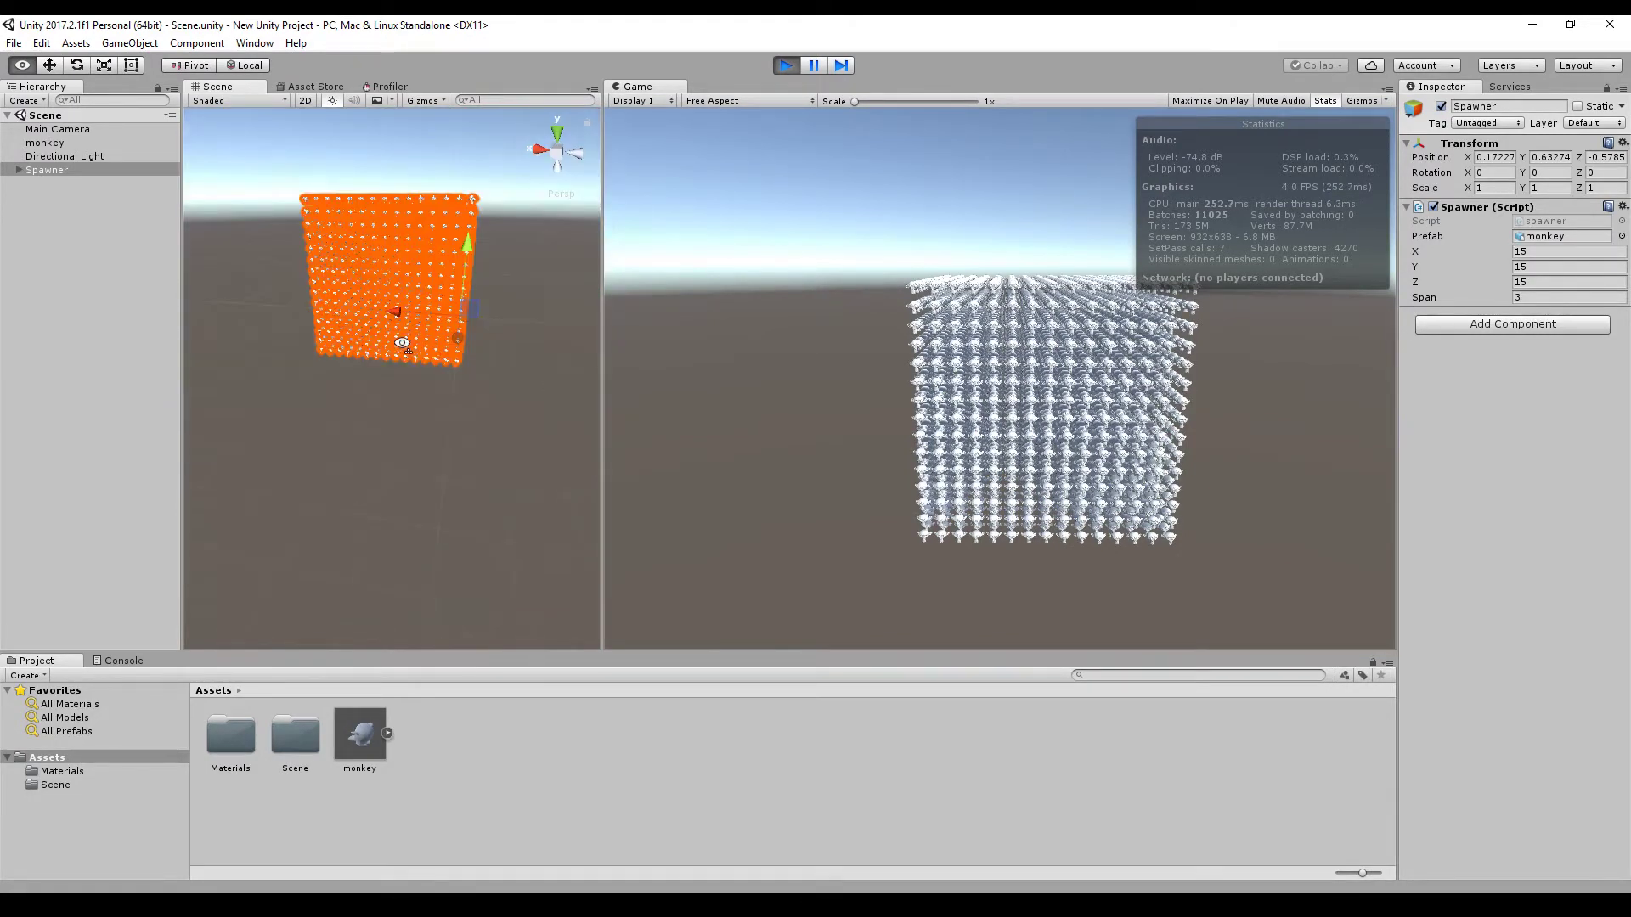
pyautogui.keyDown('alt'); pyautogui.moveTo(402, 345); pyautogui.dragTo(403, 349); pyautogui.keyUp('alt')
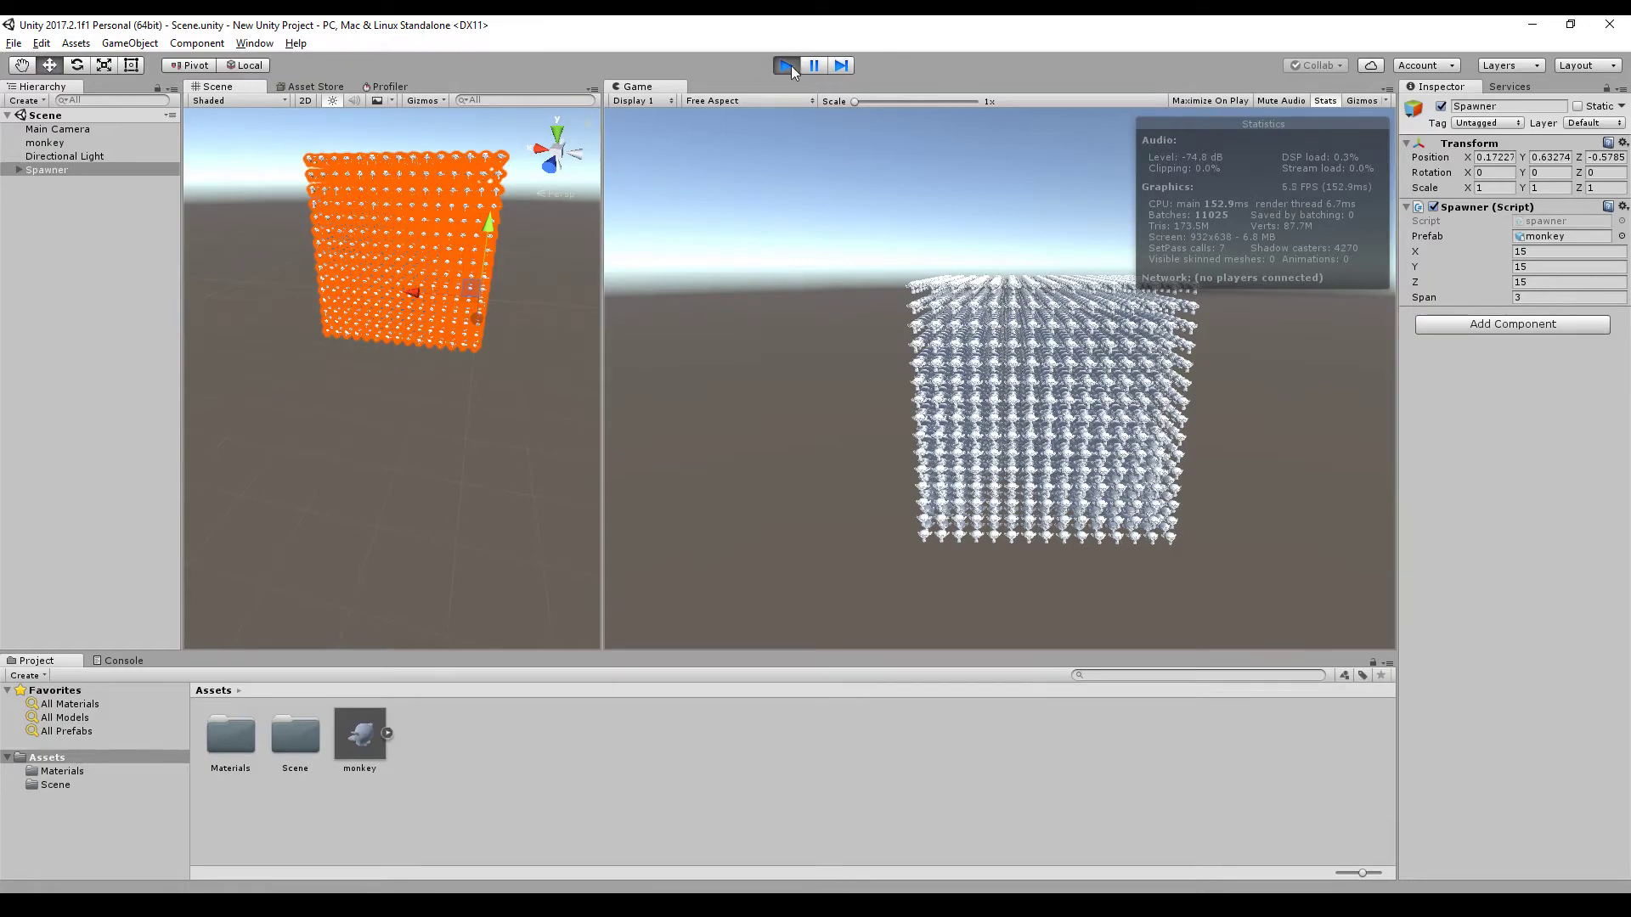
pyautogui.hotkey('alt', 'Tab')
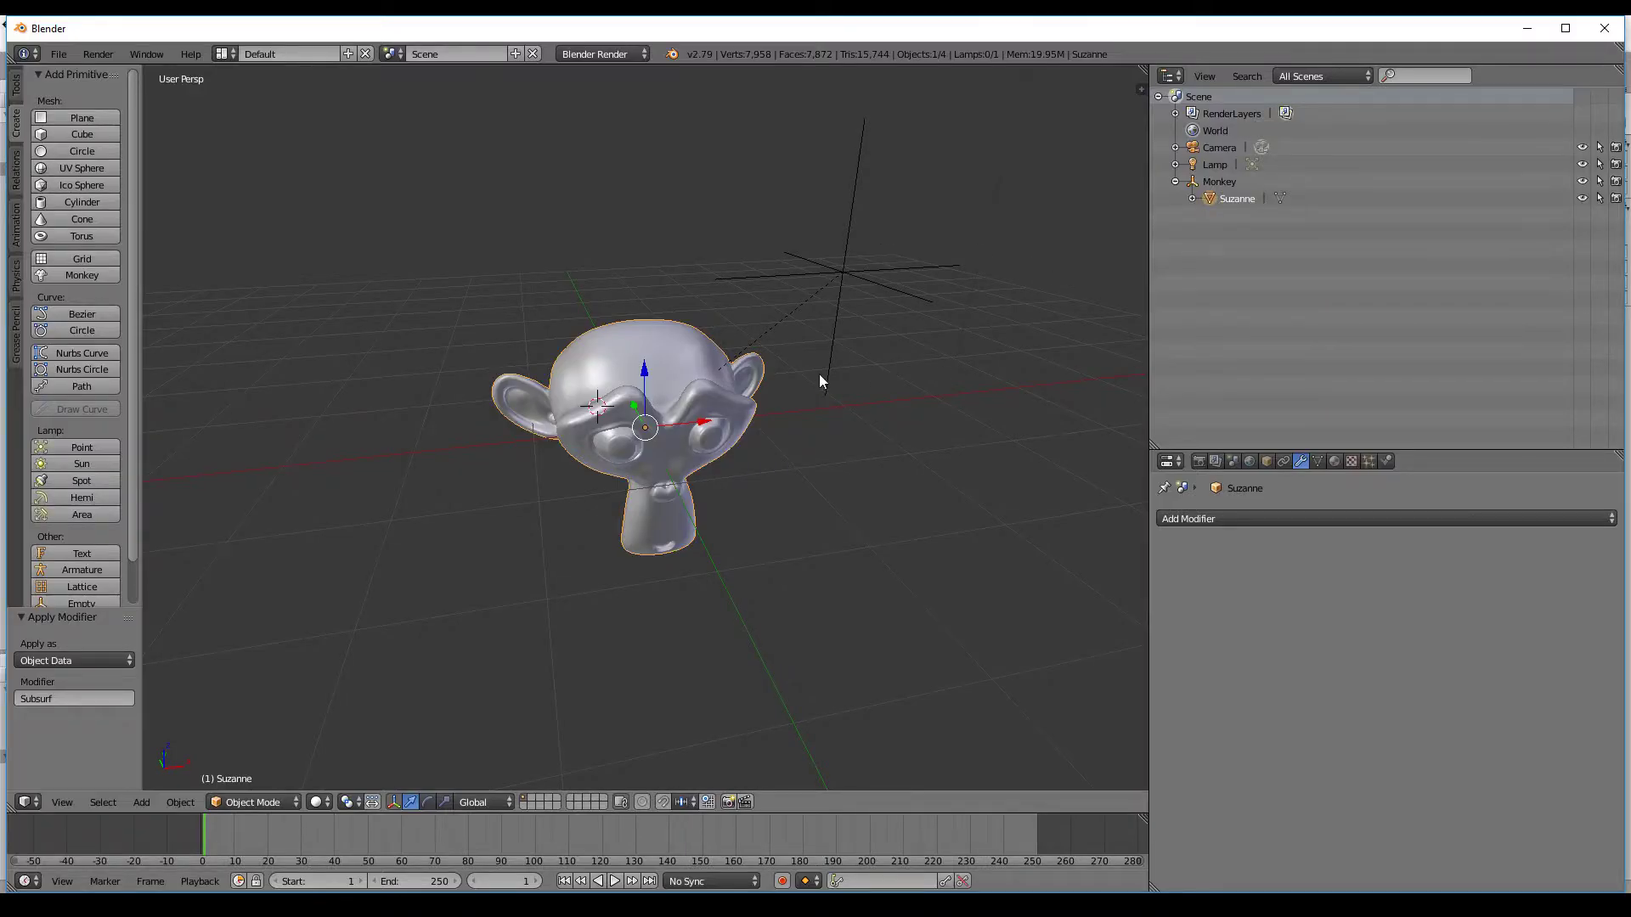
# Make two in-place duplicates of Suzanne, named Suzanne.001 and Suzanne.002.
pyautogui.hotkey('shift', 'd')
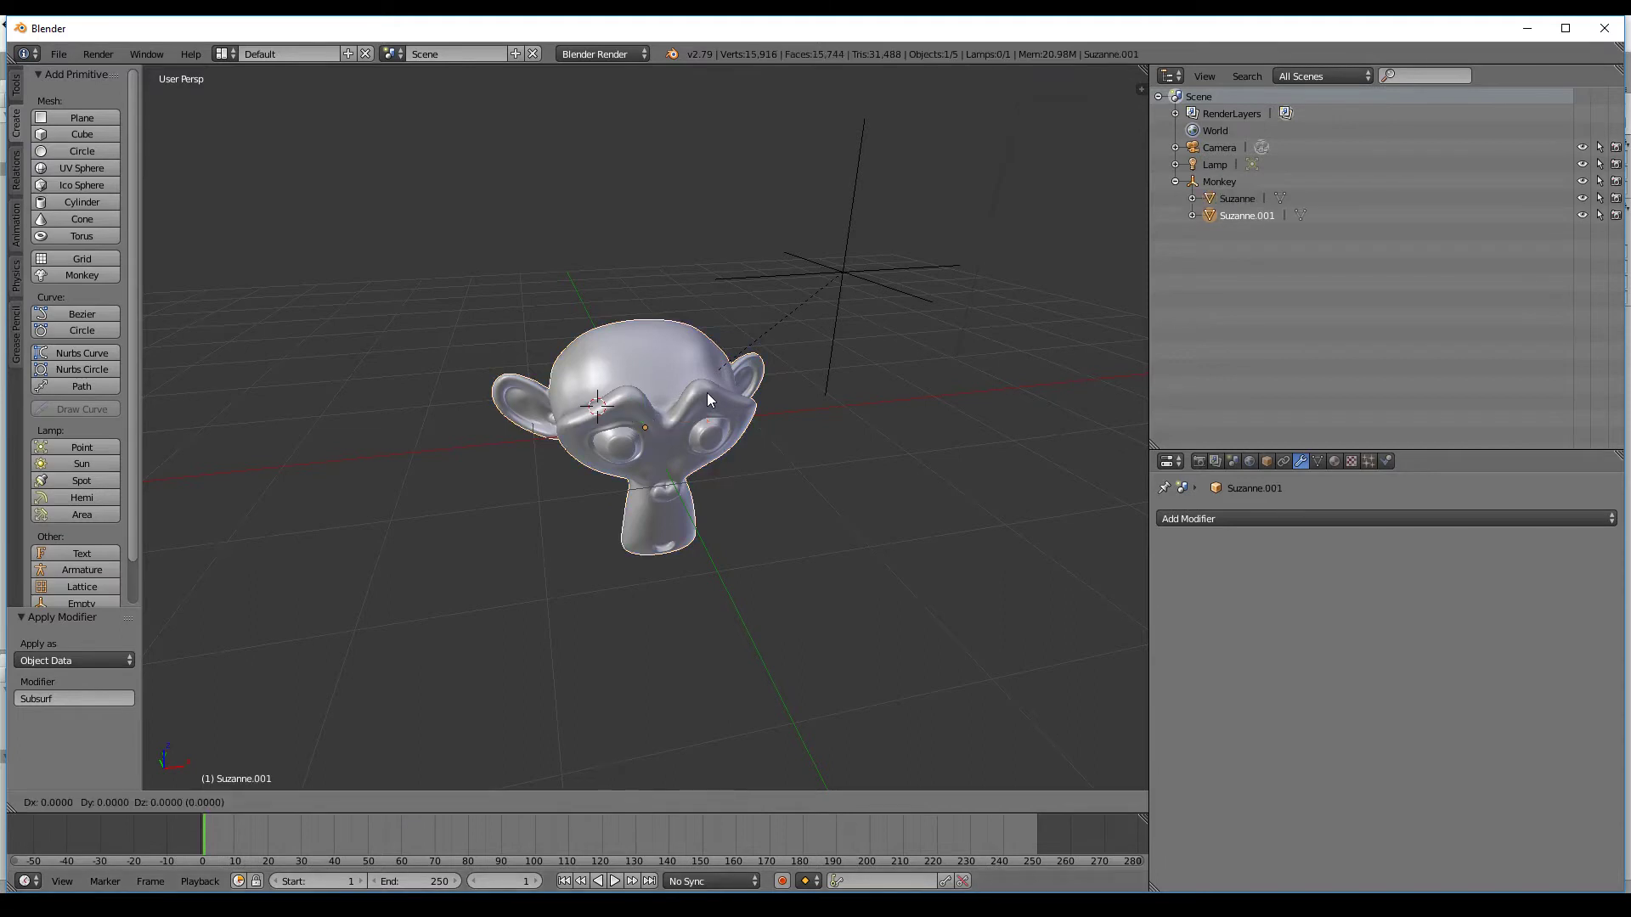
pyautogui.click(715, 387)
pyautogui.hotkey('shift', 'd')
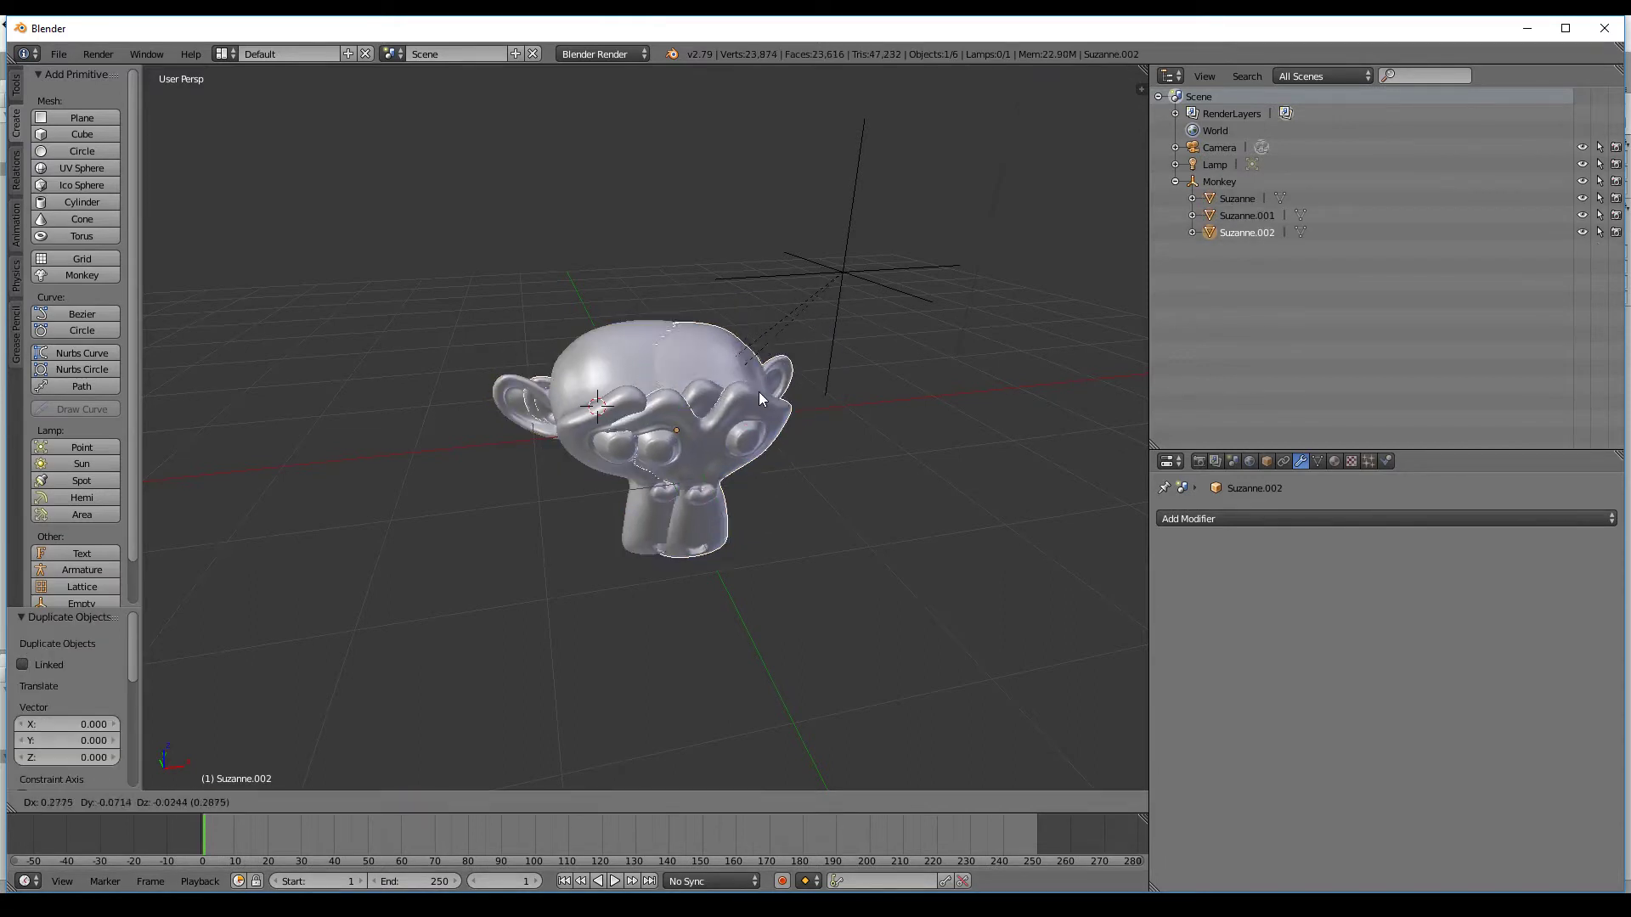
pyautogui.rightClick(758, 391)
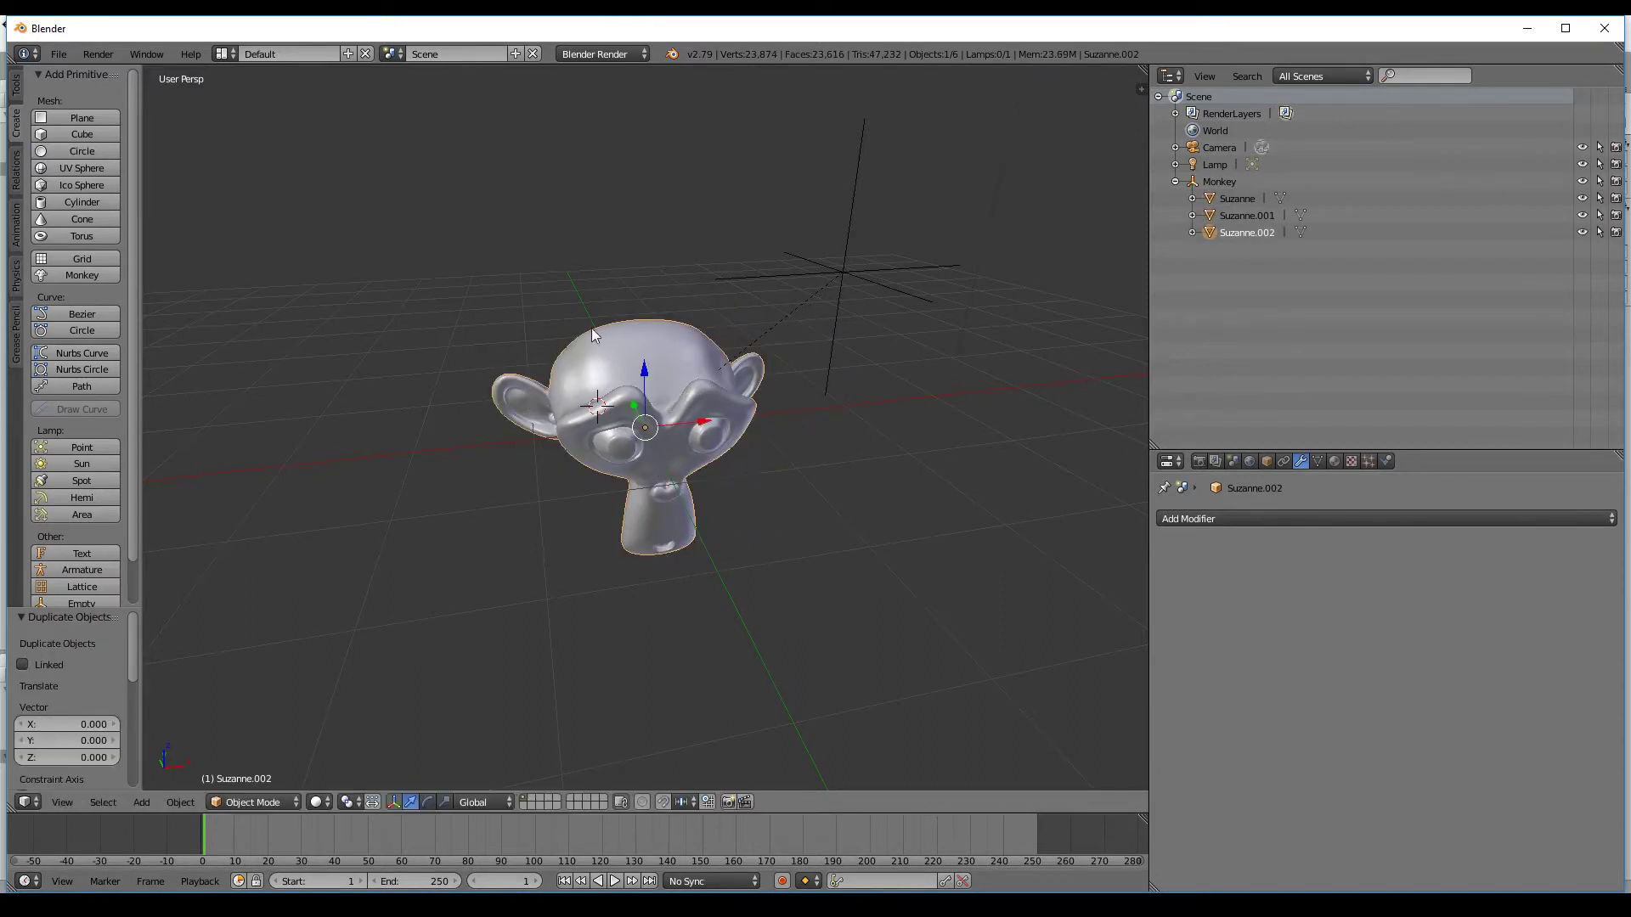
# Hide Suzanne and Suzanne.002, leaving only Suzanne.001 visible and selected for modifiers.
pyautogui.click(1582, 198)
pyautogui.click(1583, 232)
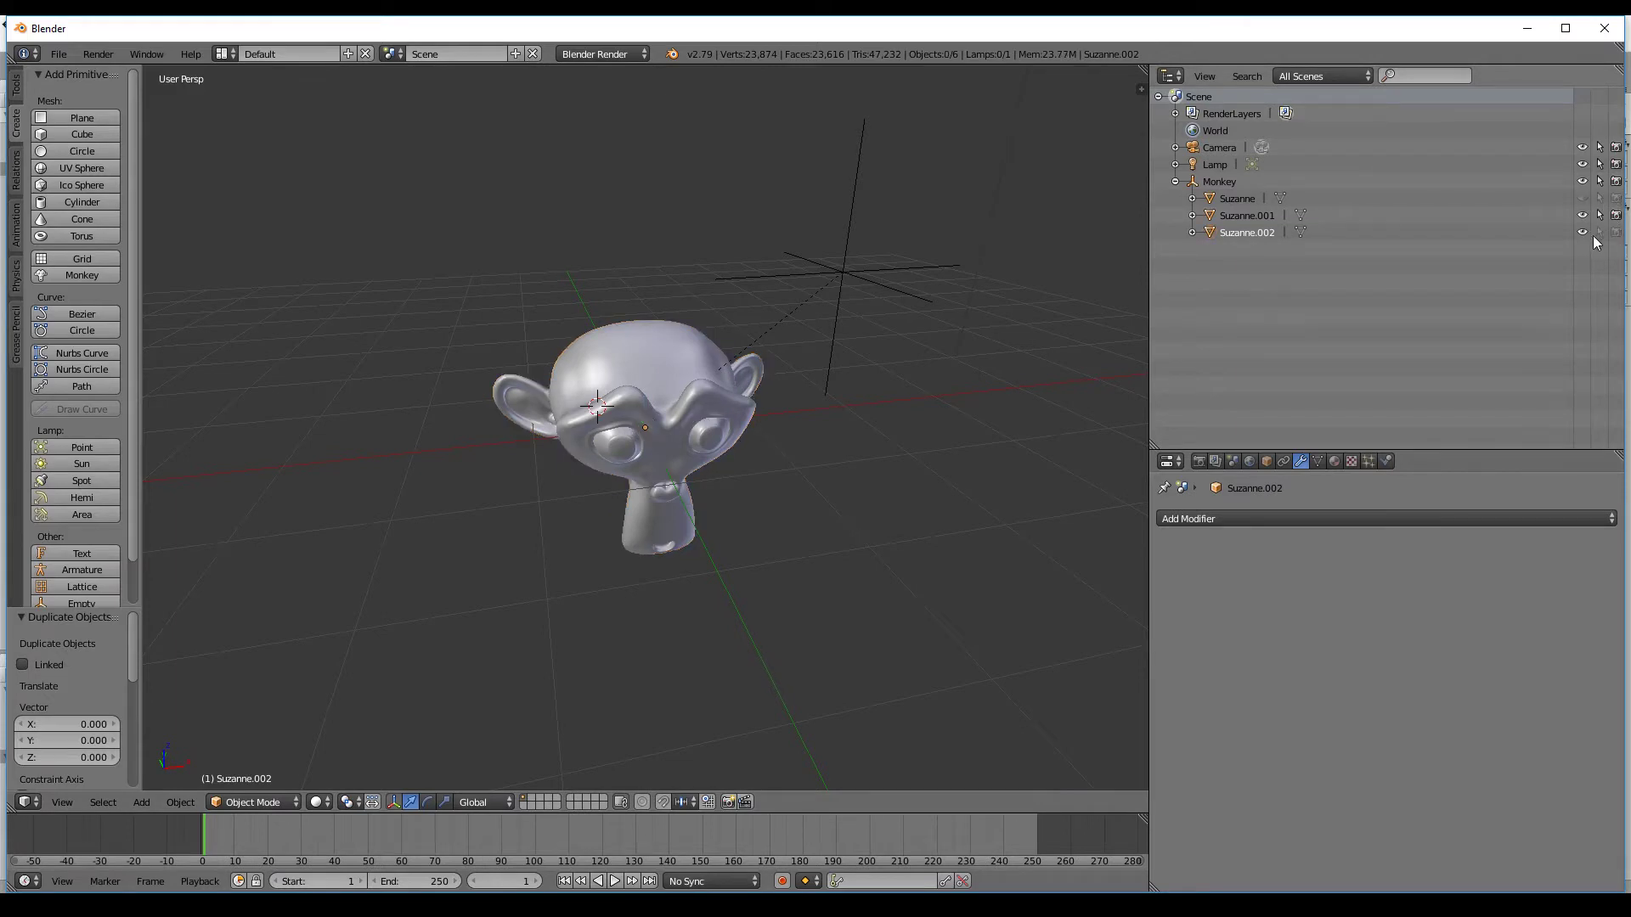
pyautogui.click(1246, 215)
pyautogui.click(1265, 520)
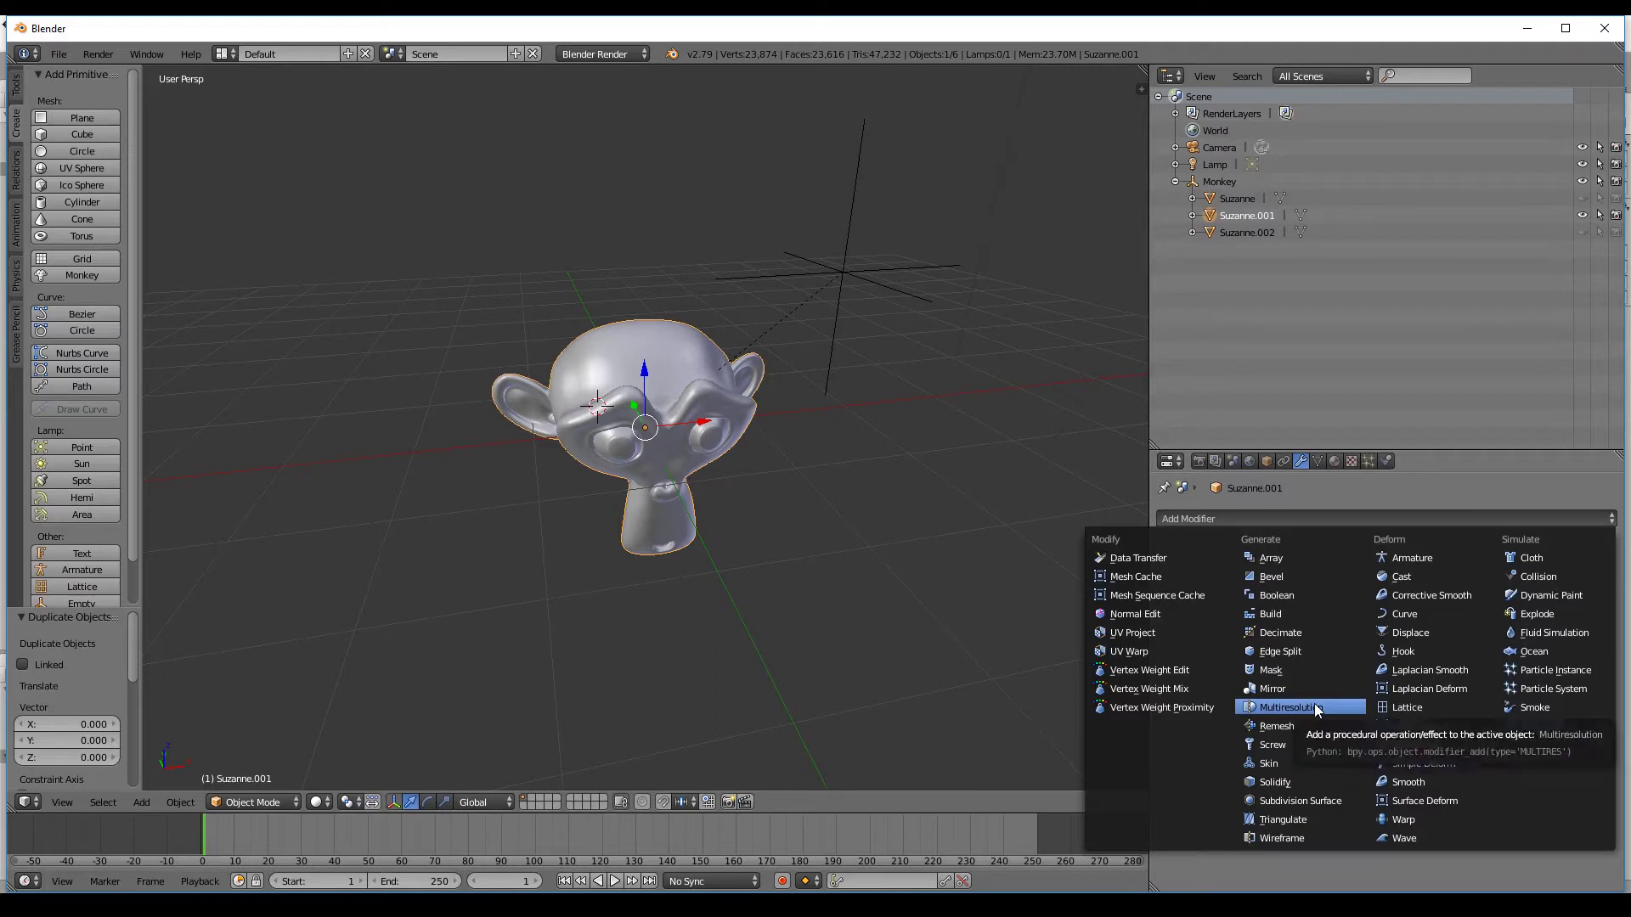
# Give Suzanne.001 a Decimate modifier with ratio 0.0363, reducing it to 552 faces.
pyautogui.click(1297, 639)
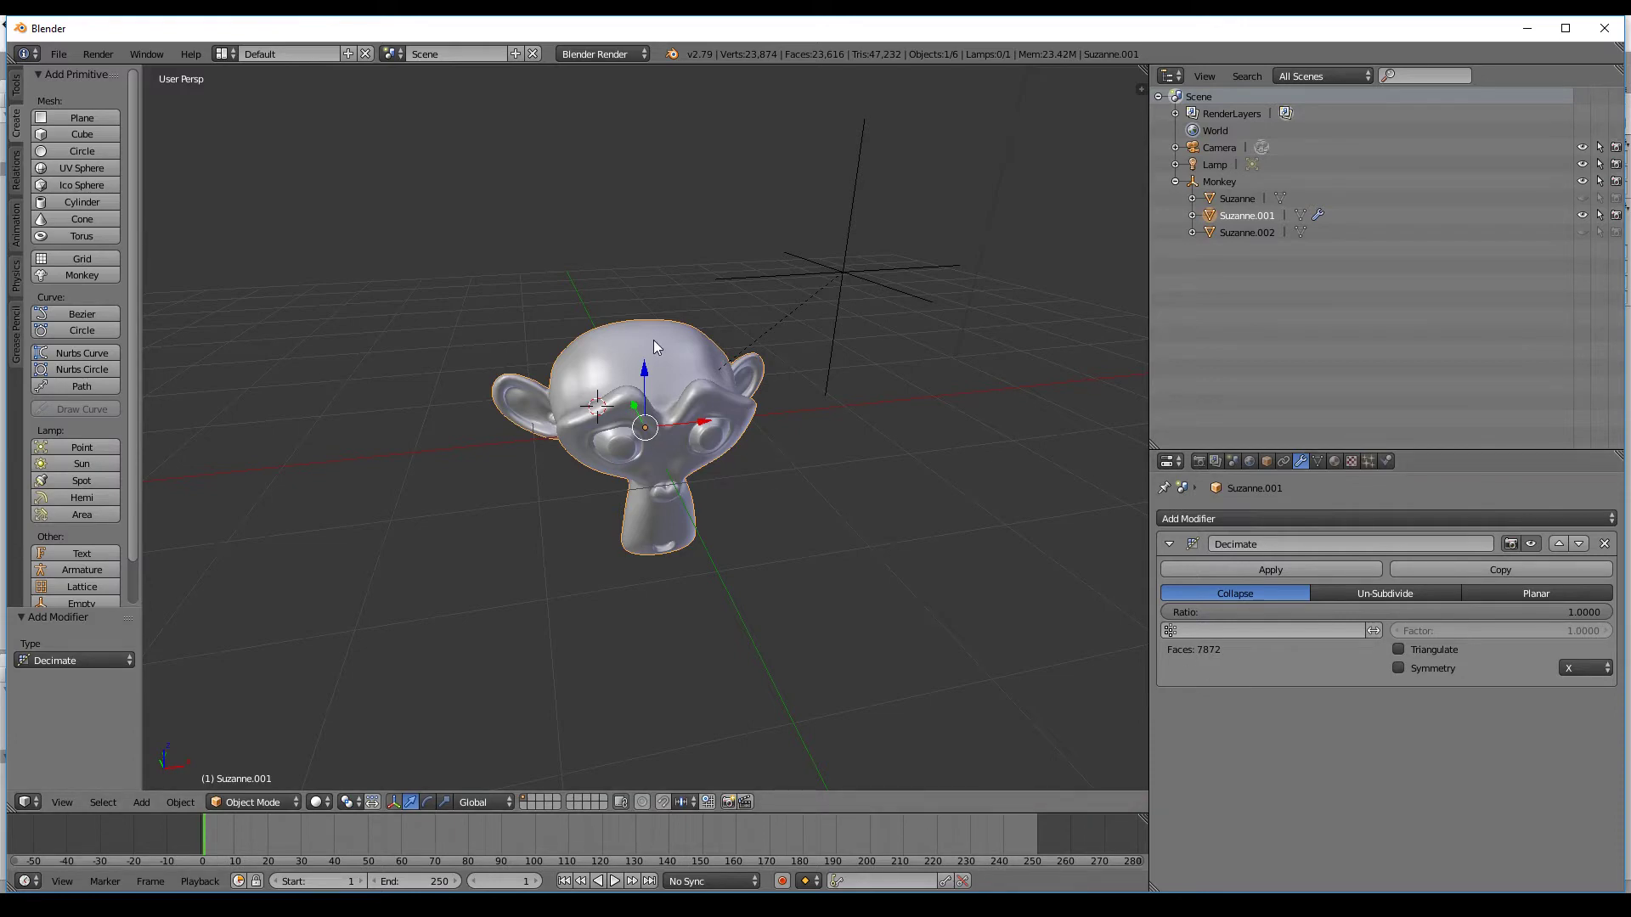
pyautogui.scroll(5, 671, 408)
pyautogui.scroll(-4, 675, 420)
pyautogui.moveTo(676, 421); pyautogui.dragTo(835, 416, button='middle')
pyautogui.moveTo(1608, 620); pyautogui.dragTo(1182, 620)
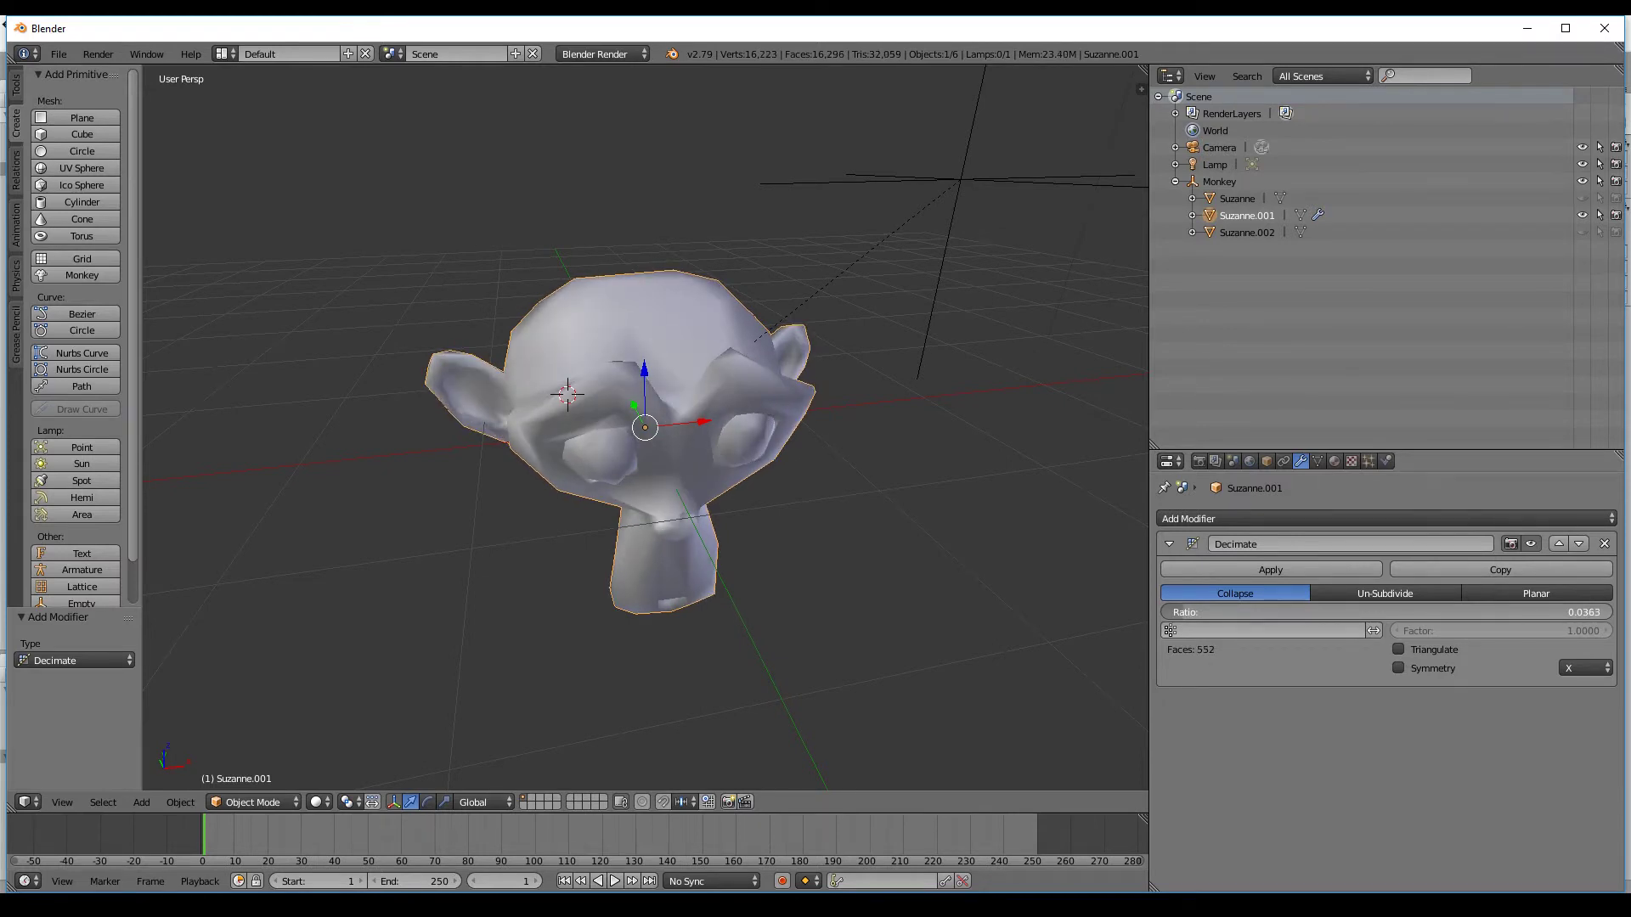
pyautogui.moveTo(757, 431); pyautogui.dragTo(726, 488, button='middle')
# Hide Suzanne.001 and show the full-detail Suzanne.002 instead.
pyautogui.click(1582, 215)
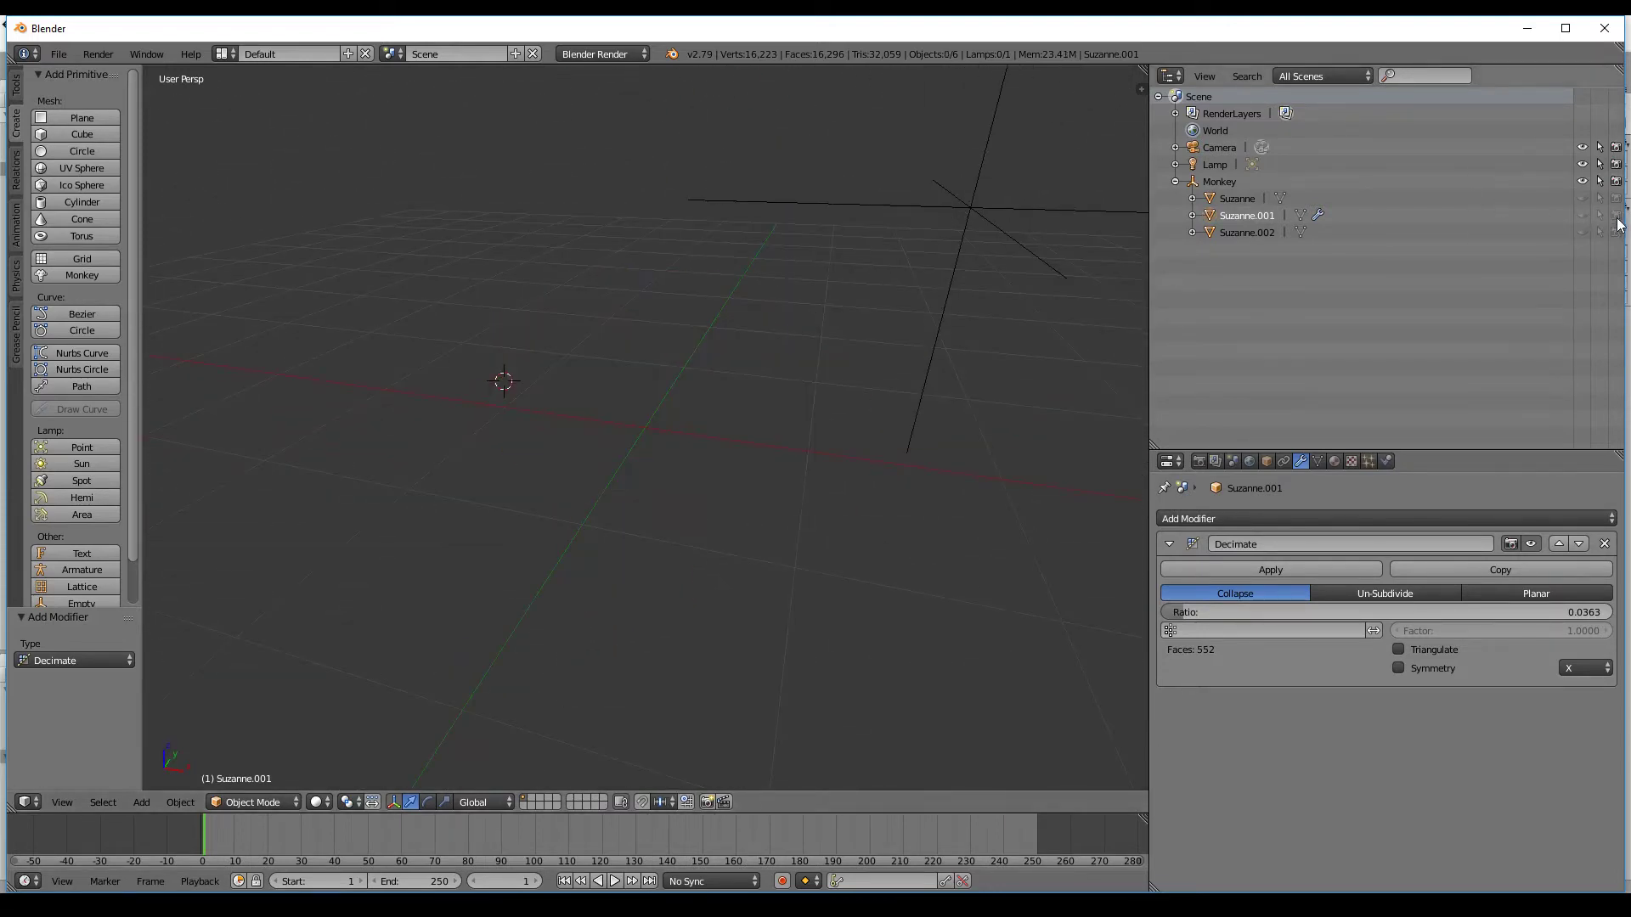
pyautogui.click(1582, 232)
pyautogui.moveTo(951, 365)
pyautogui.mouseDown(button='middle')
pyautogui.moveTo(918, 316)
pyautogui.moveTo(934, 340)
pyautogui.mouseUp(button='middle')
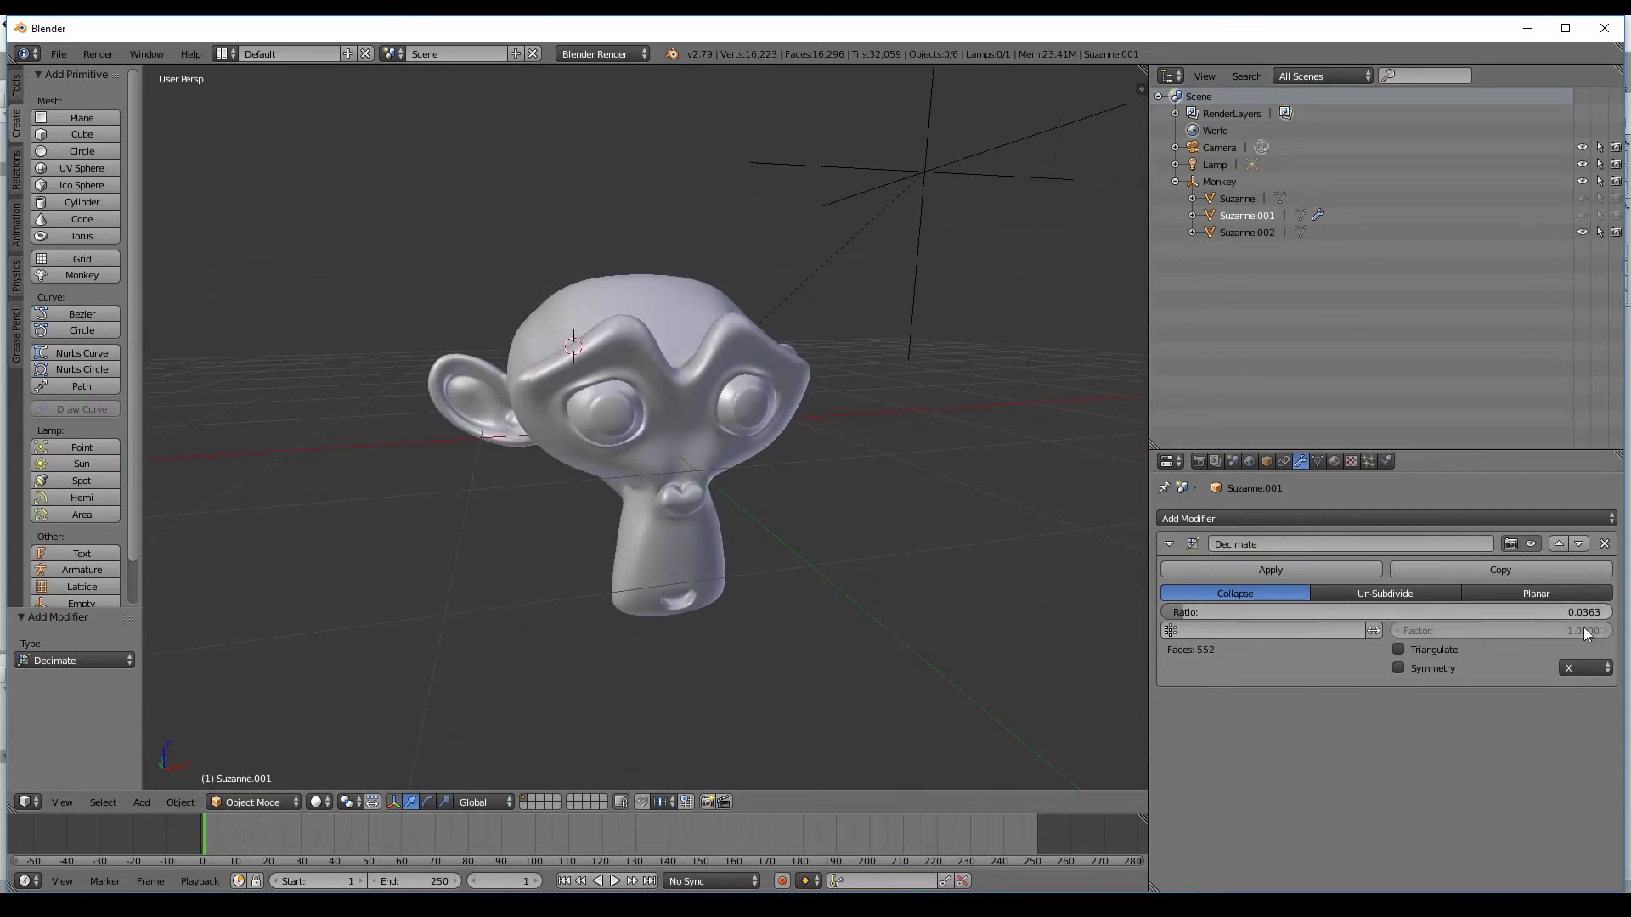
# Add a Decimate modifier to Suzanne.002 with ratio 0.0076, cutting it to 118 faces.
pyautogui.click(1243, 232)
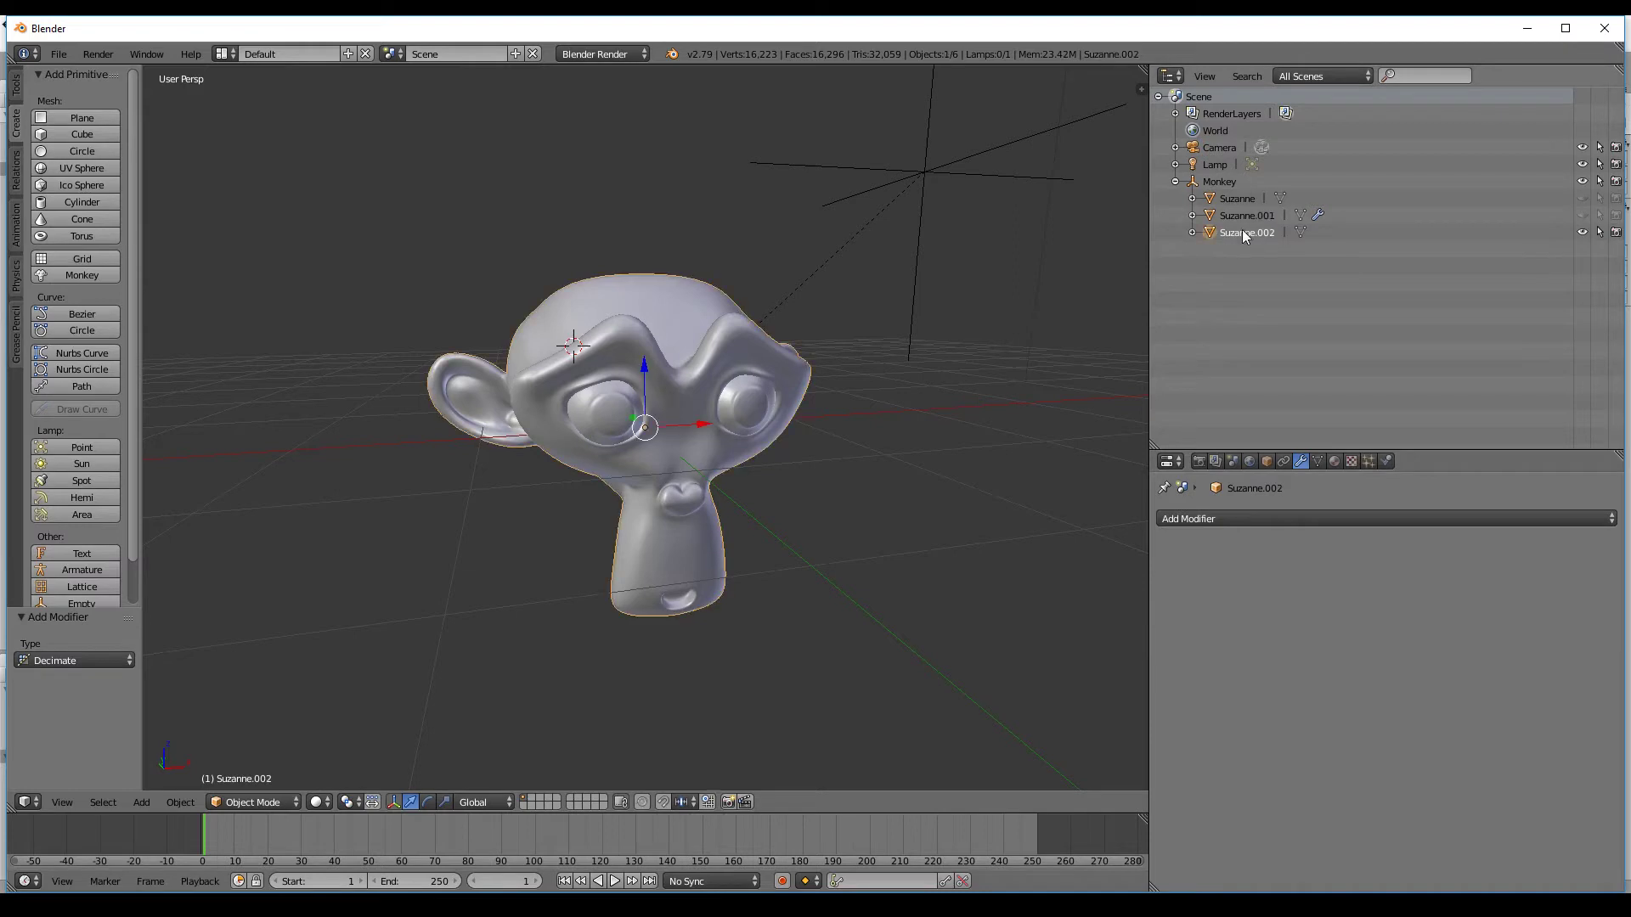
pyautogui.click(1288, 520)
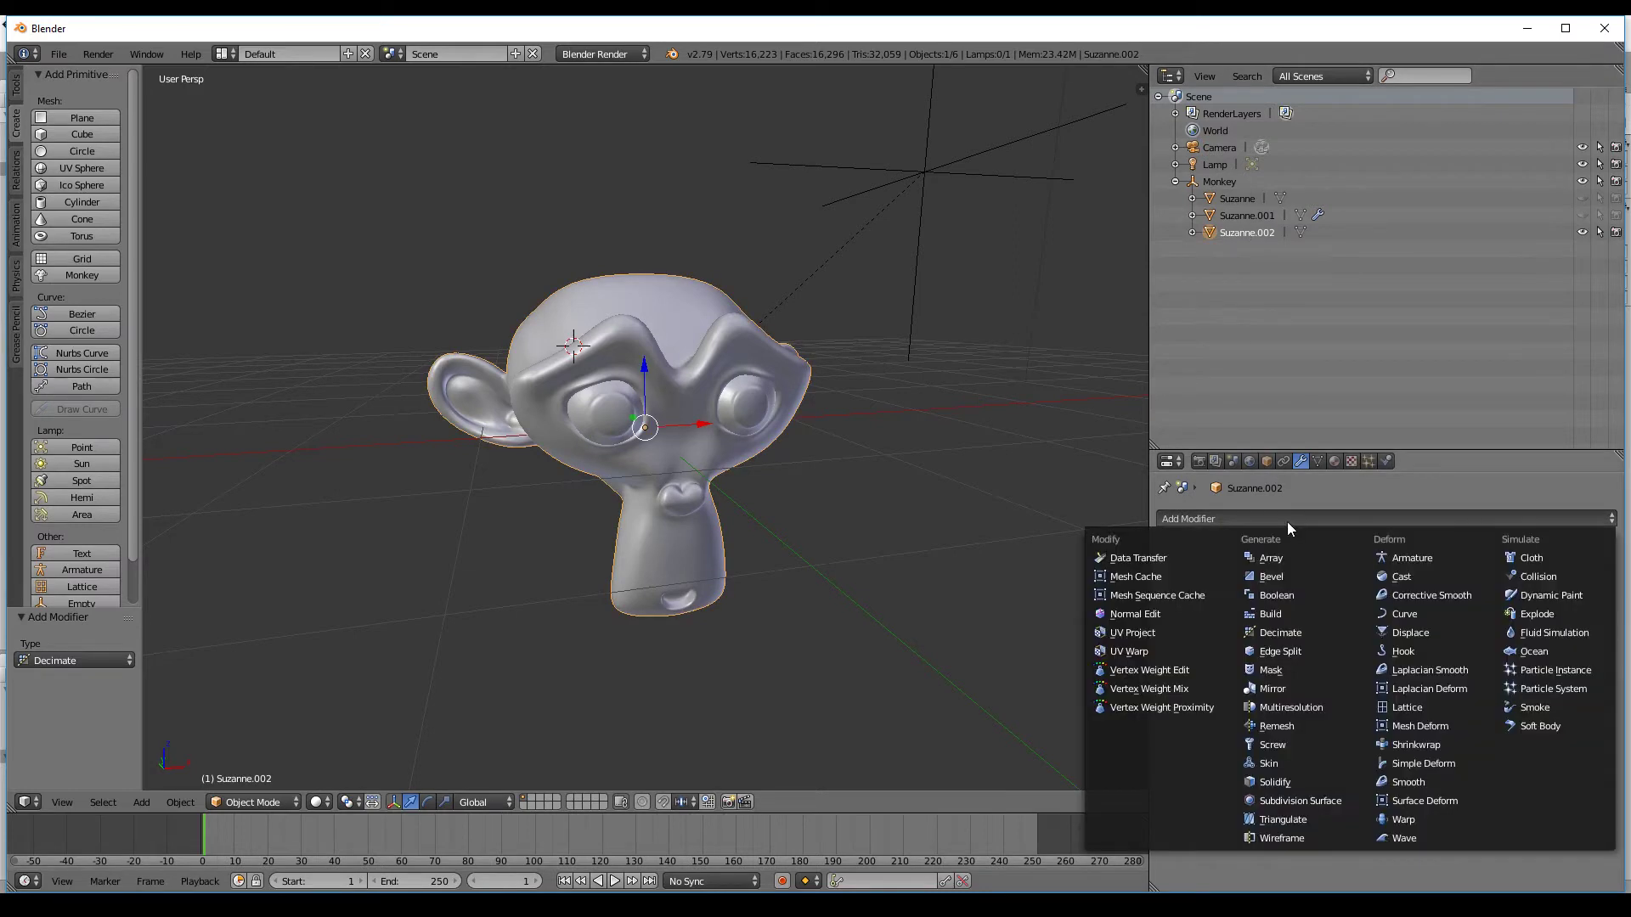
pyautogui.click(1280, 632)
pyautogui.moveTo(1529, 612); pyautogui.dragTo(1066, 613)
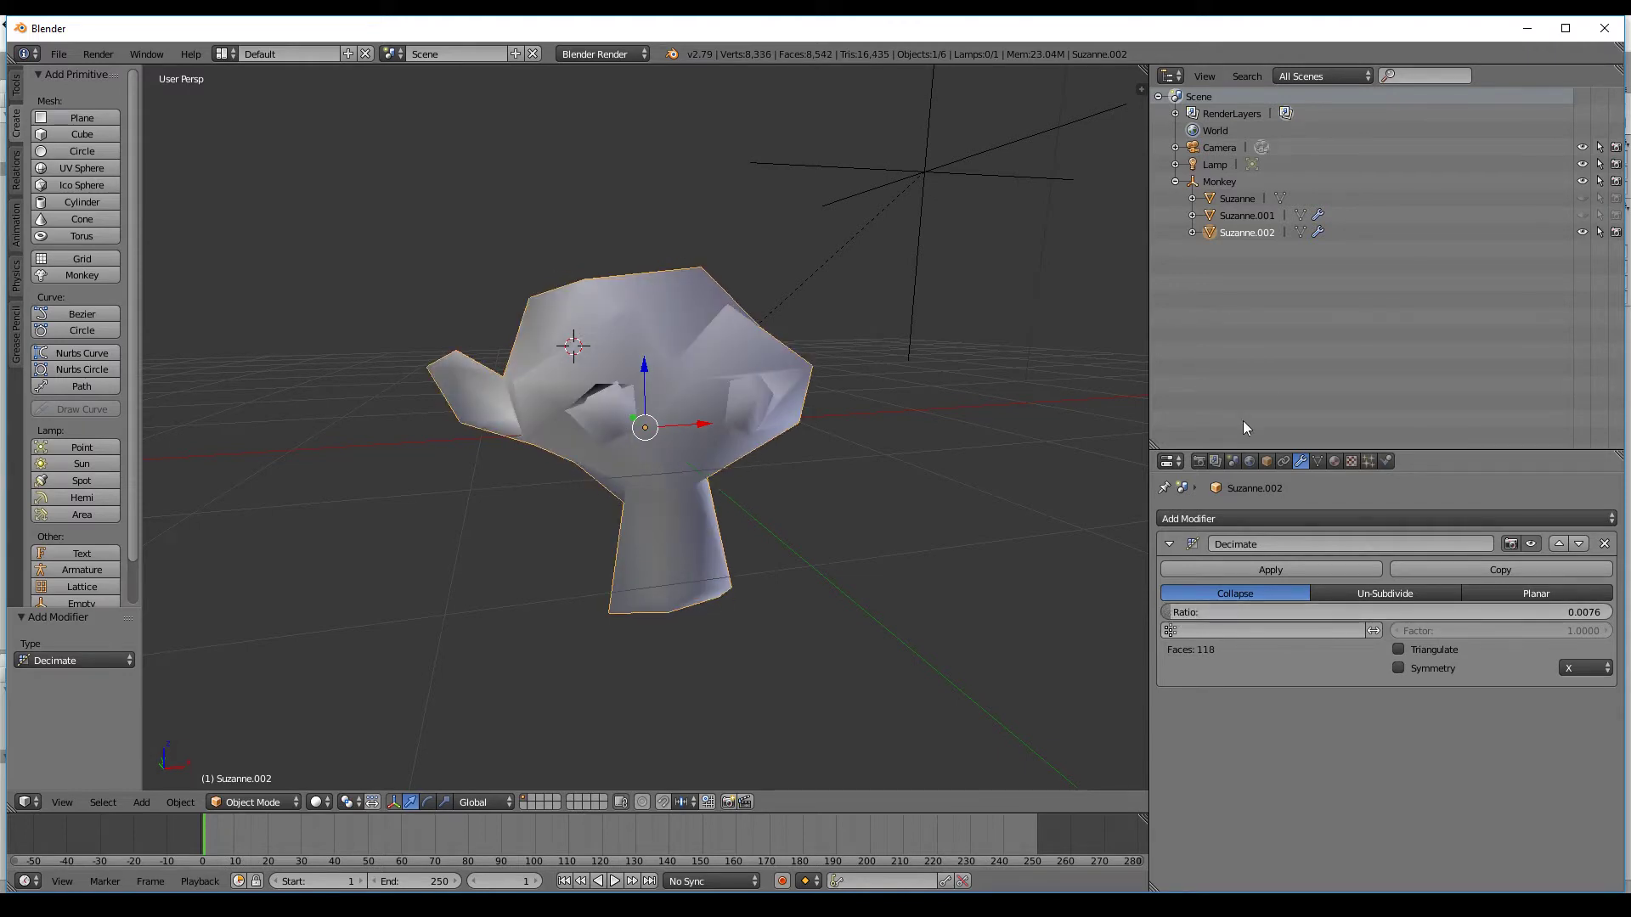
# Show Suzanne.001 and the original Suzanne again, and make Suzanne selectable.
pyautogui.click(1583, 215)
pyautogui.click(1581, 198)
pyautogui.click(1599, 198)
# Enable the select and render toggles for Suzanne and Suzanne.001 in the outliner.
pyautogui.click(1600, 215)
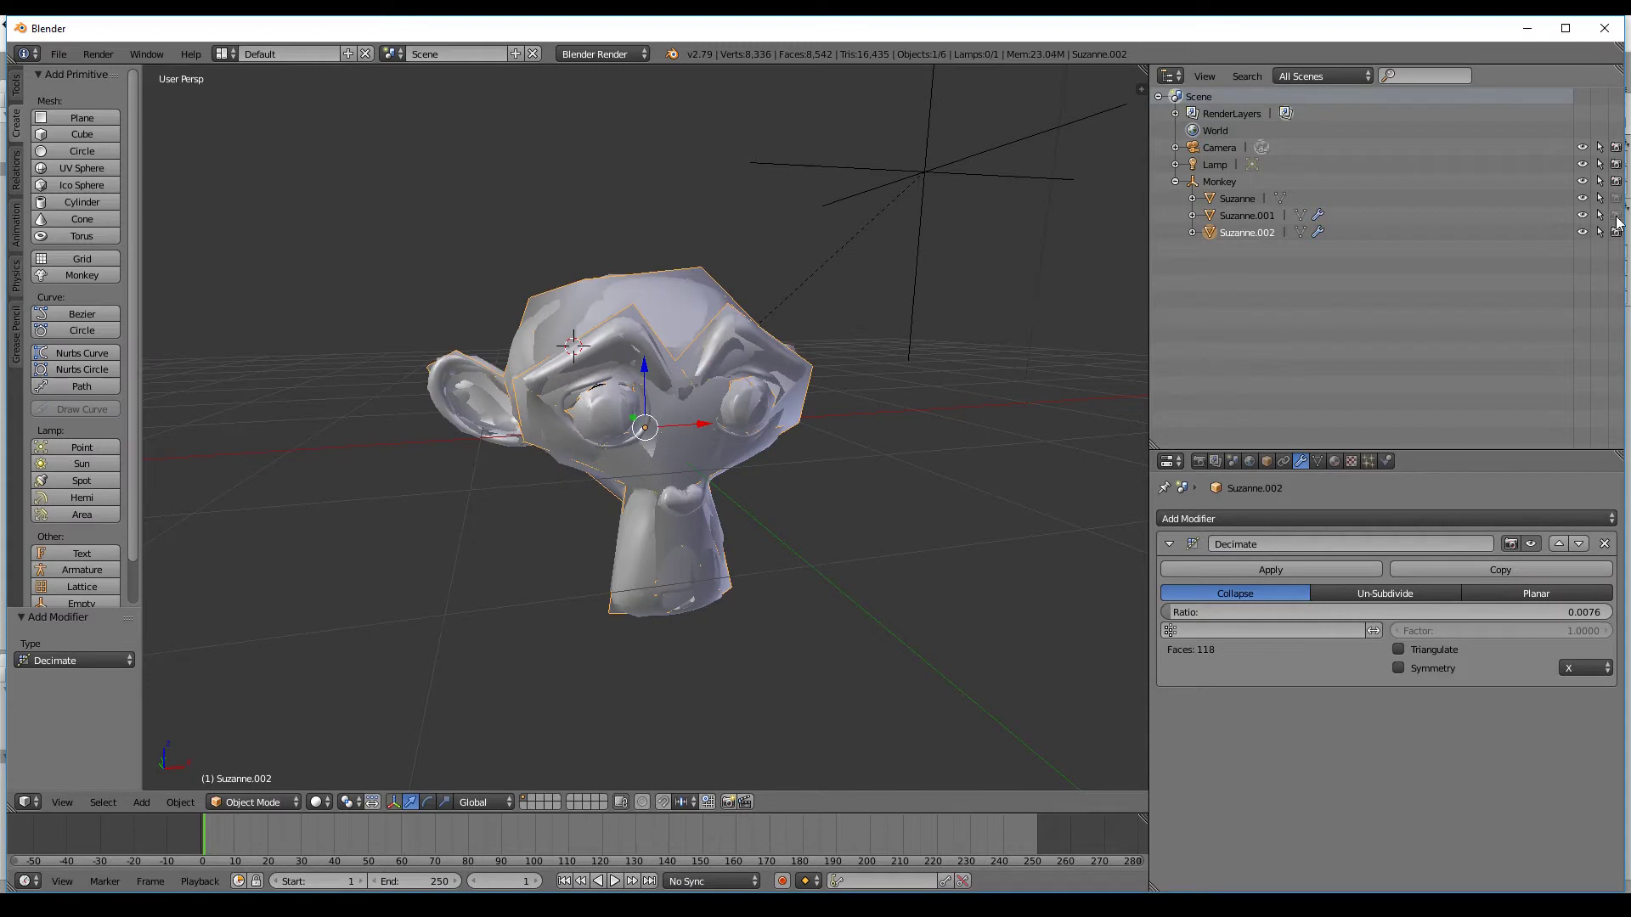
pyautogui.click(1616, 215)
pyautogui.click(1615, 198)
pyautogui.click(1227, 217)
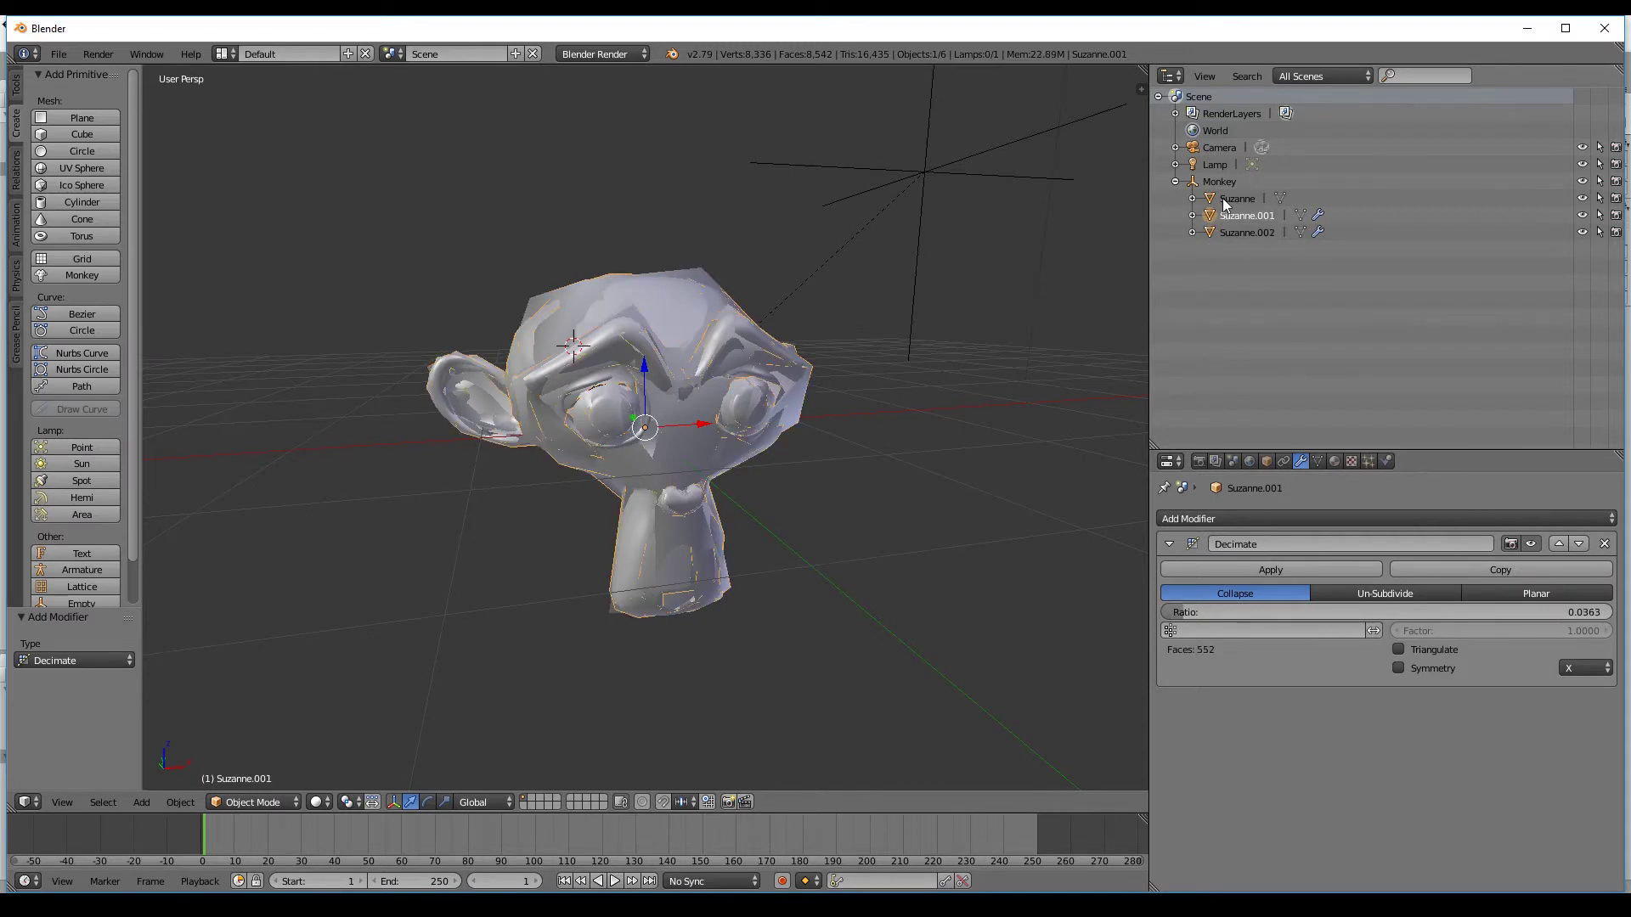
pyautogui.click(1228, 235)
pyautogui.click(1233, 216)
# Export the Monkey parent object as monkey.fbx.
pyautogui.click(1220, 182)
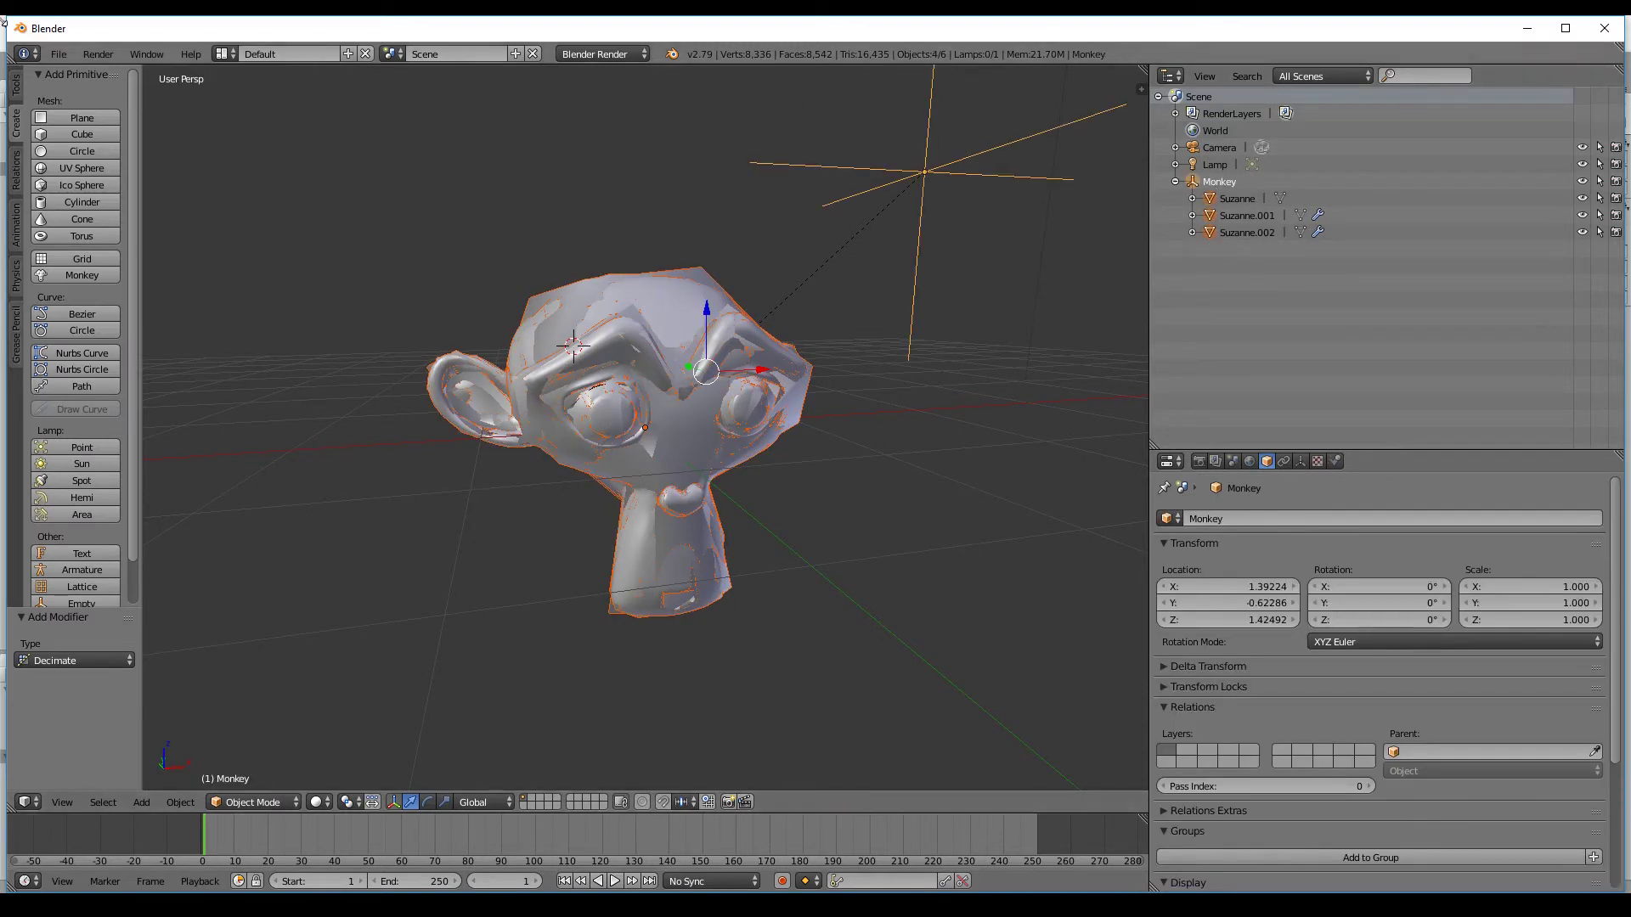
pyautogui.click(58, 54)
pyautogui.moveTo(153, 394)
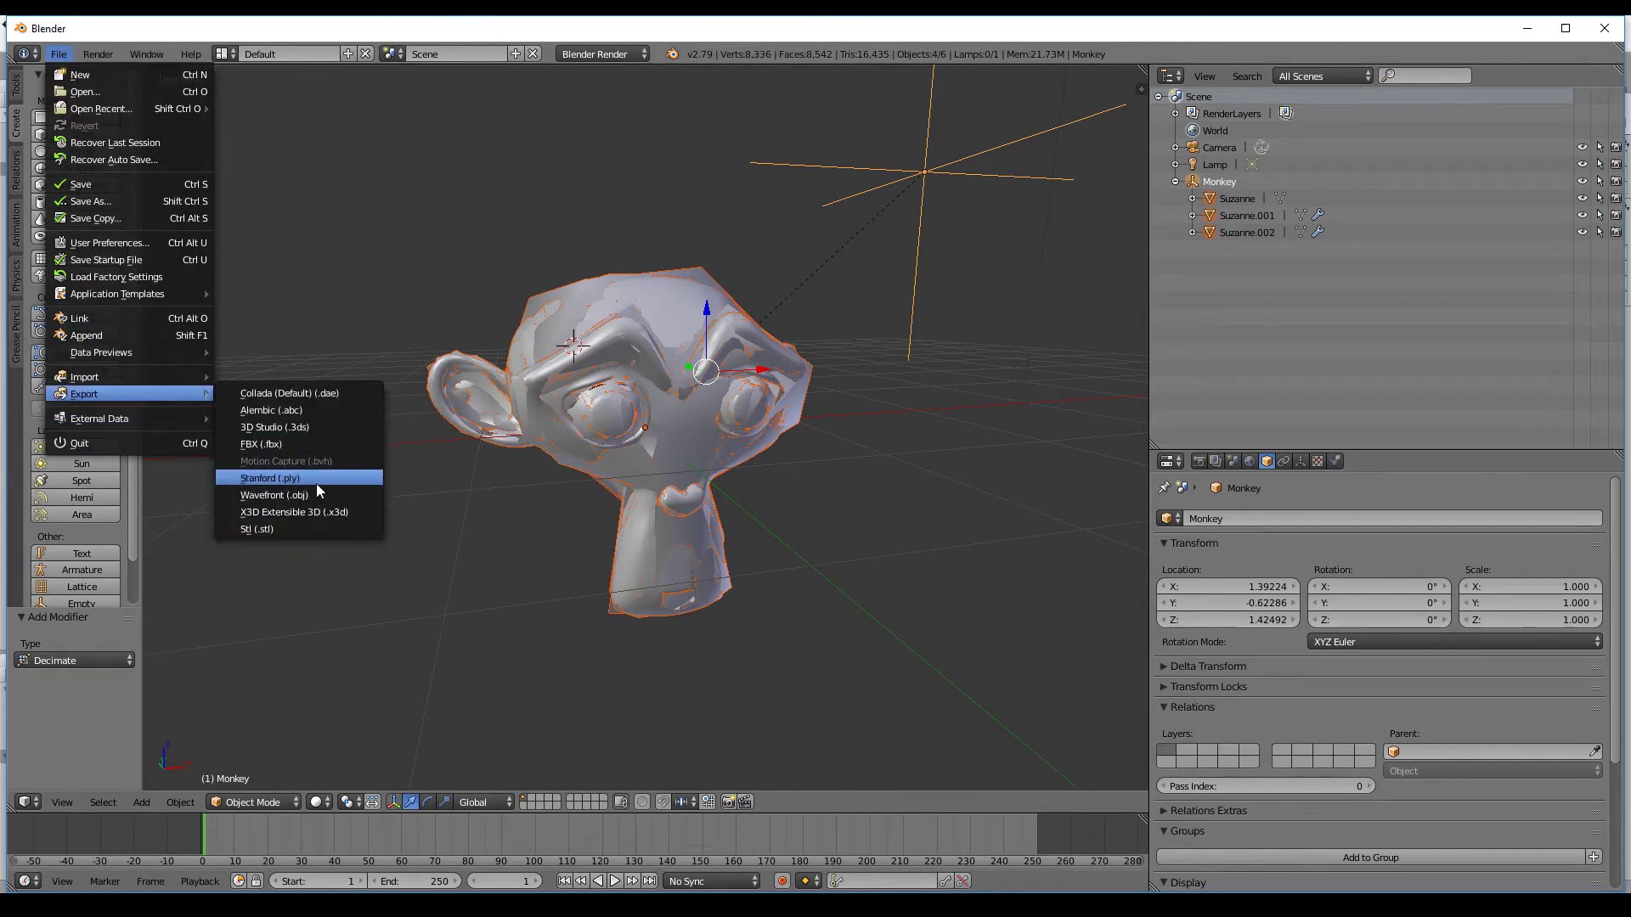
pyautogui.click(307, 445)
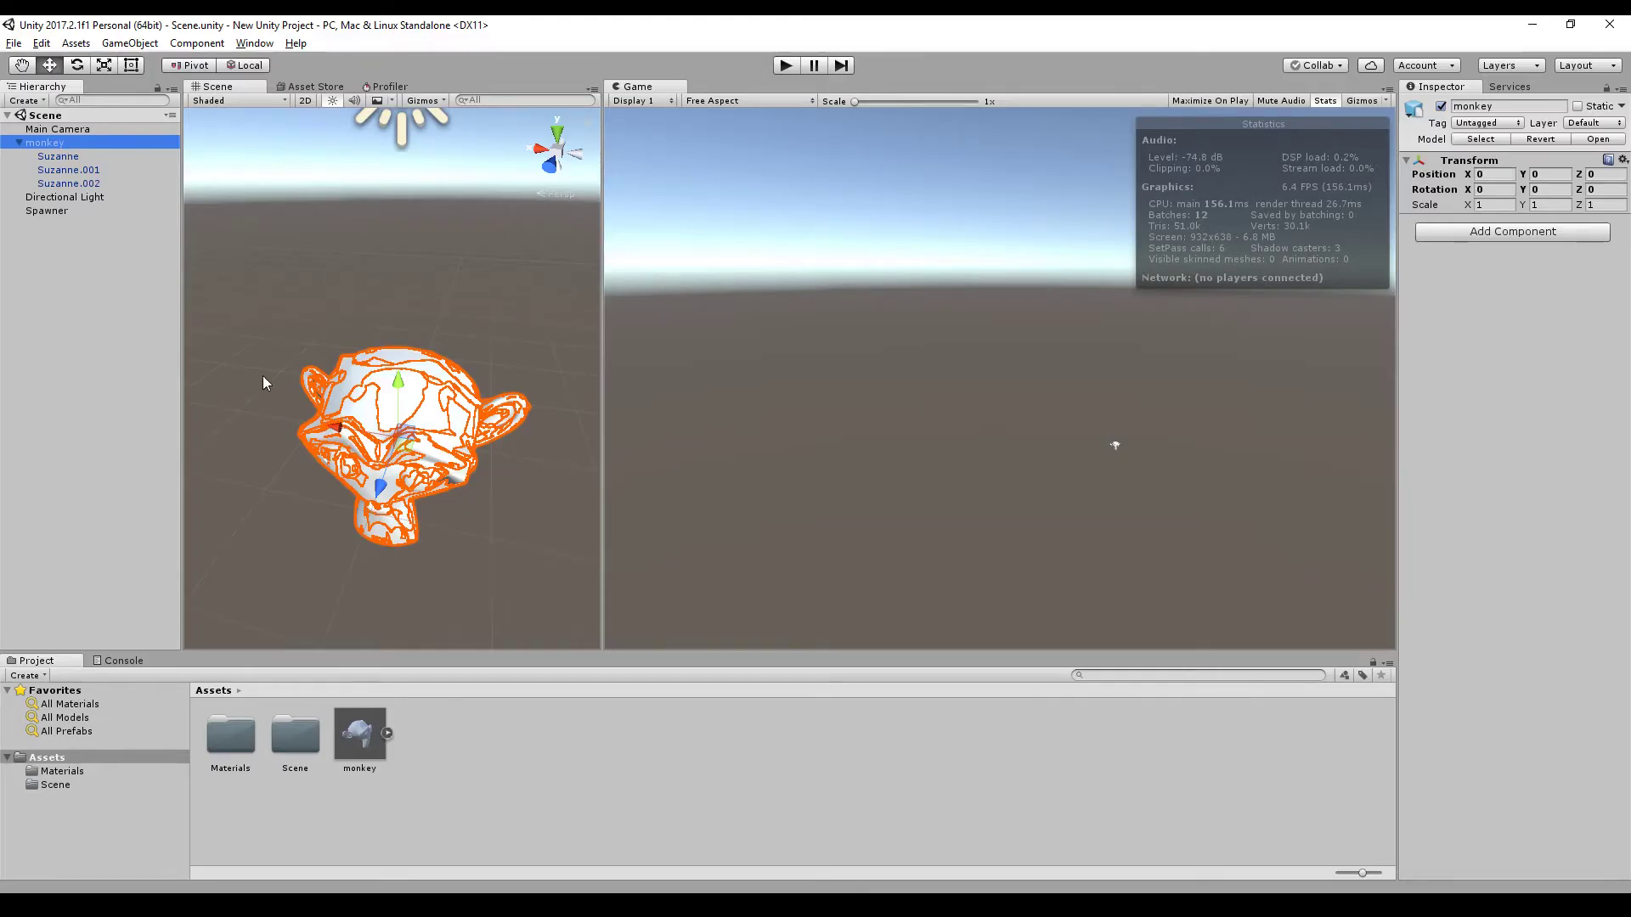
# Add an LOD Group component to the imported monkey and preview its LOD levels.
pyautogui.keyDown('alt'); pyautogui.moveTo(508, 485); pyautogui.dragTo(458, 458); pyautogui.keyUp('alt')
pyautogui.moveTo(442, 475); pyautogui.dragTo(280, 376, button='middle')
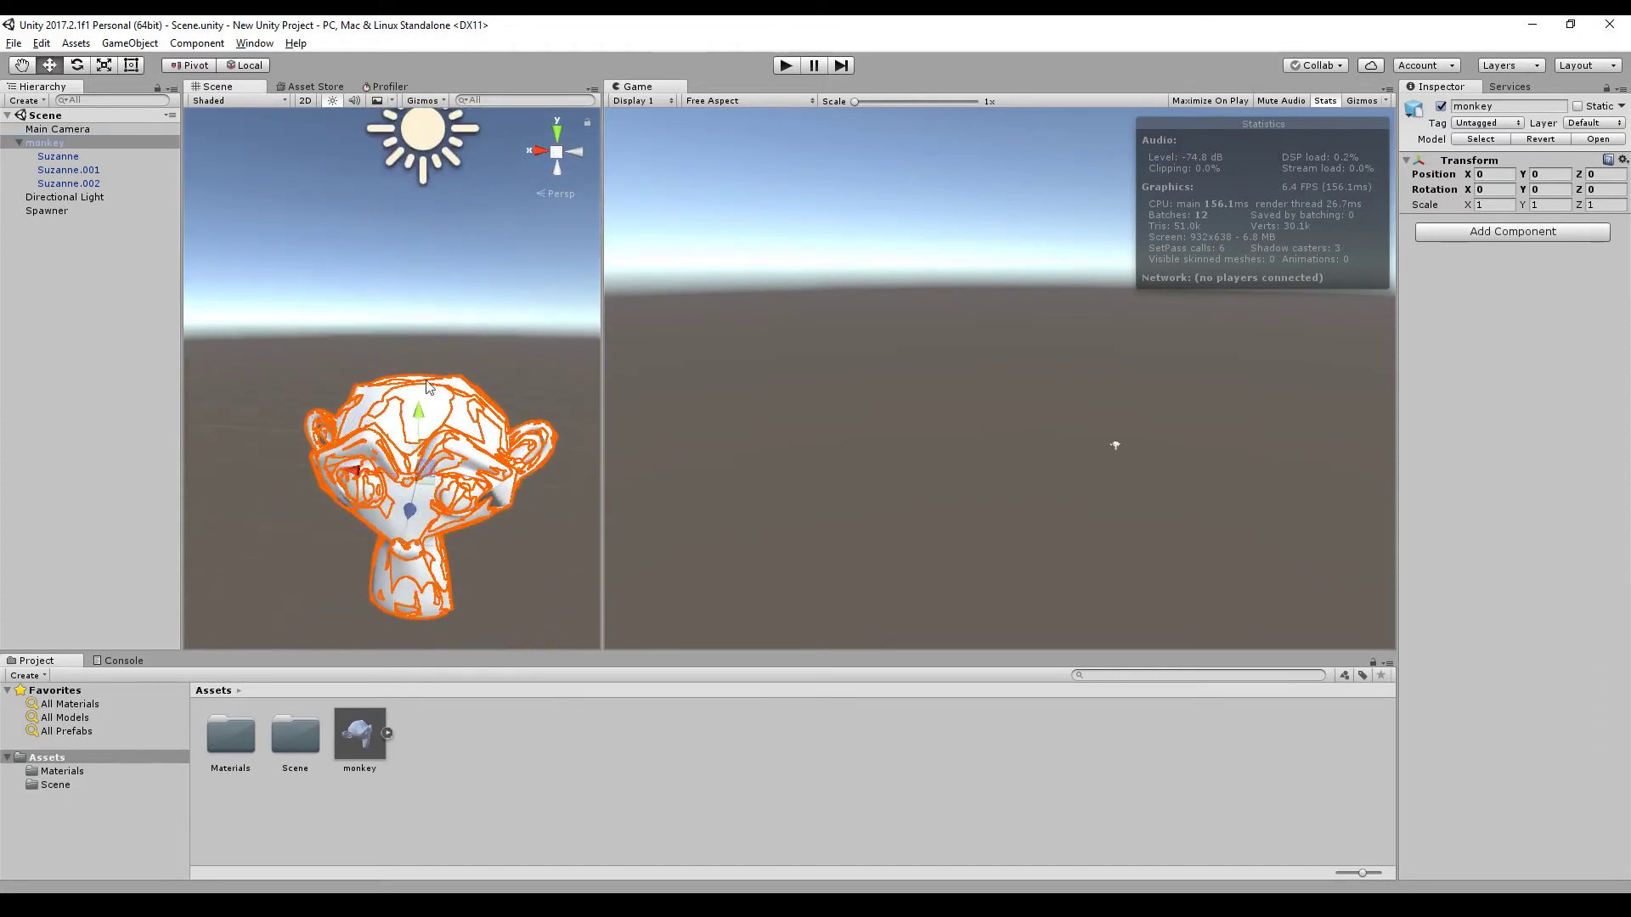
pyautogui.click(1488, 232)
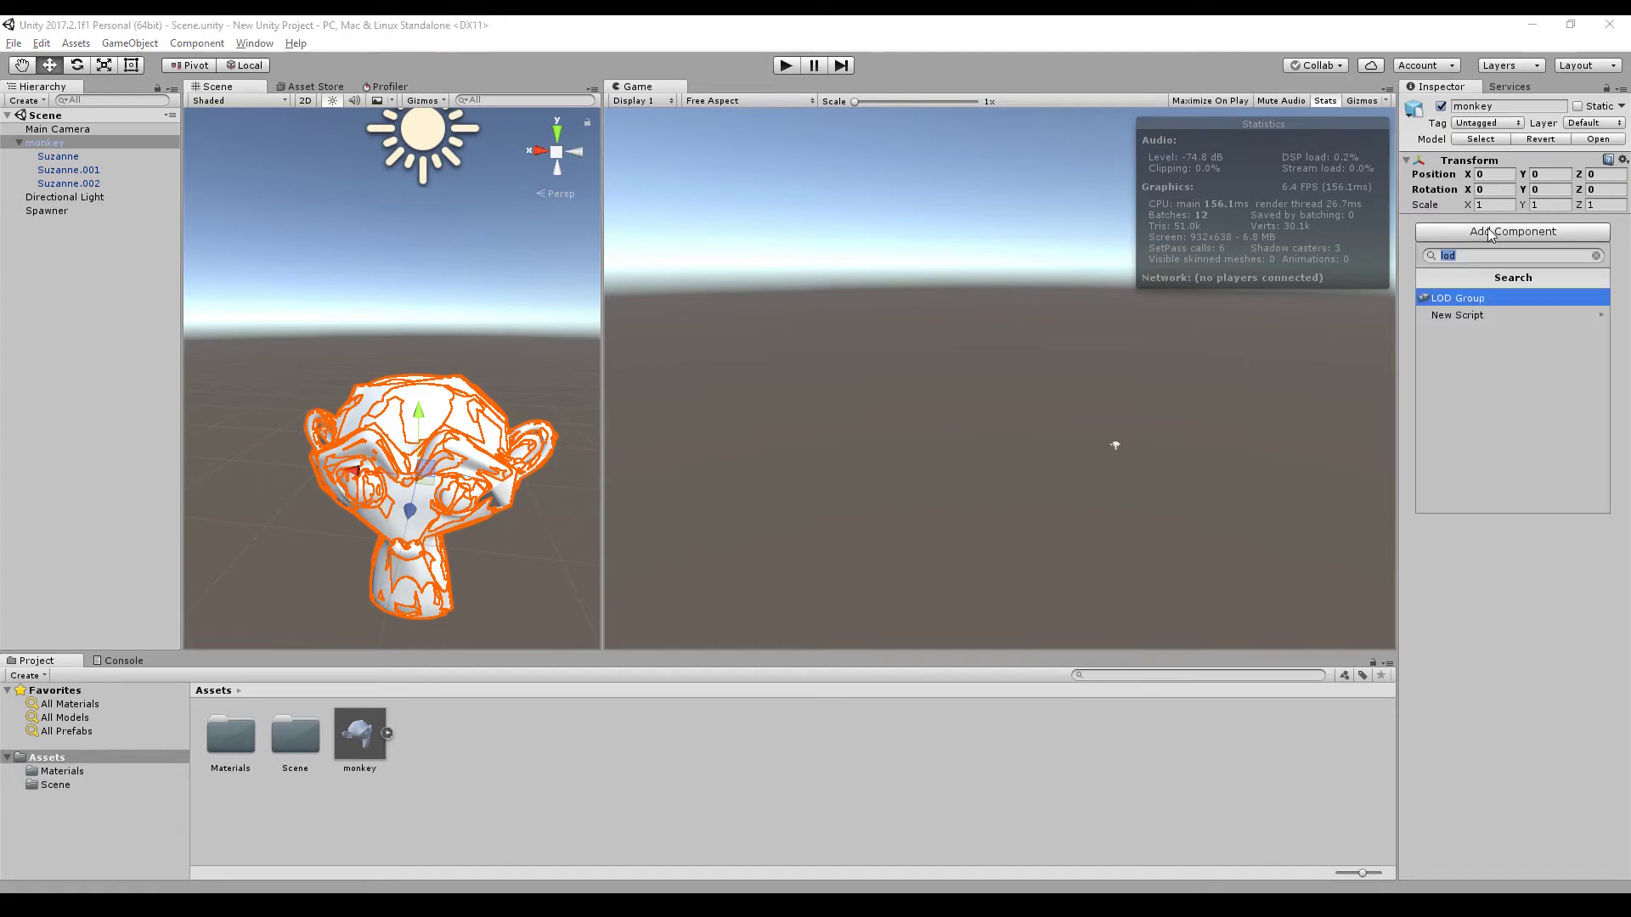
pyautogui.click(1446, 299)
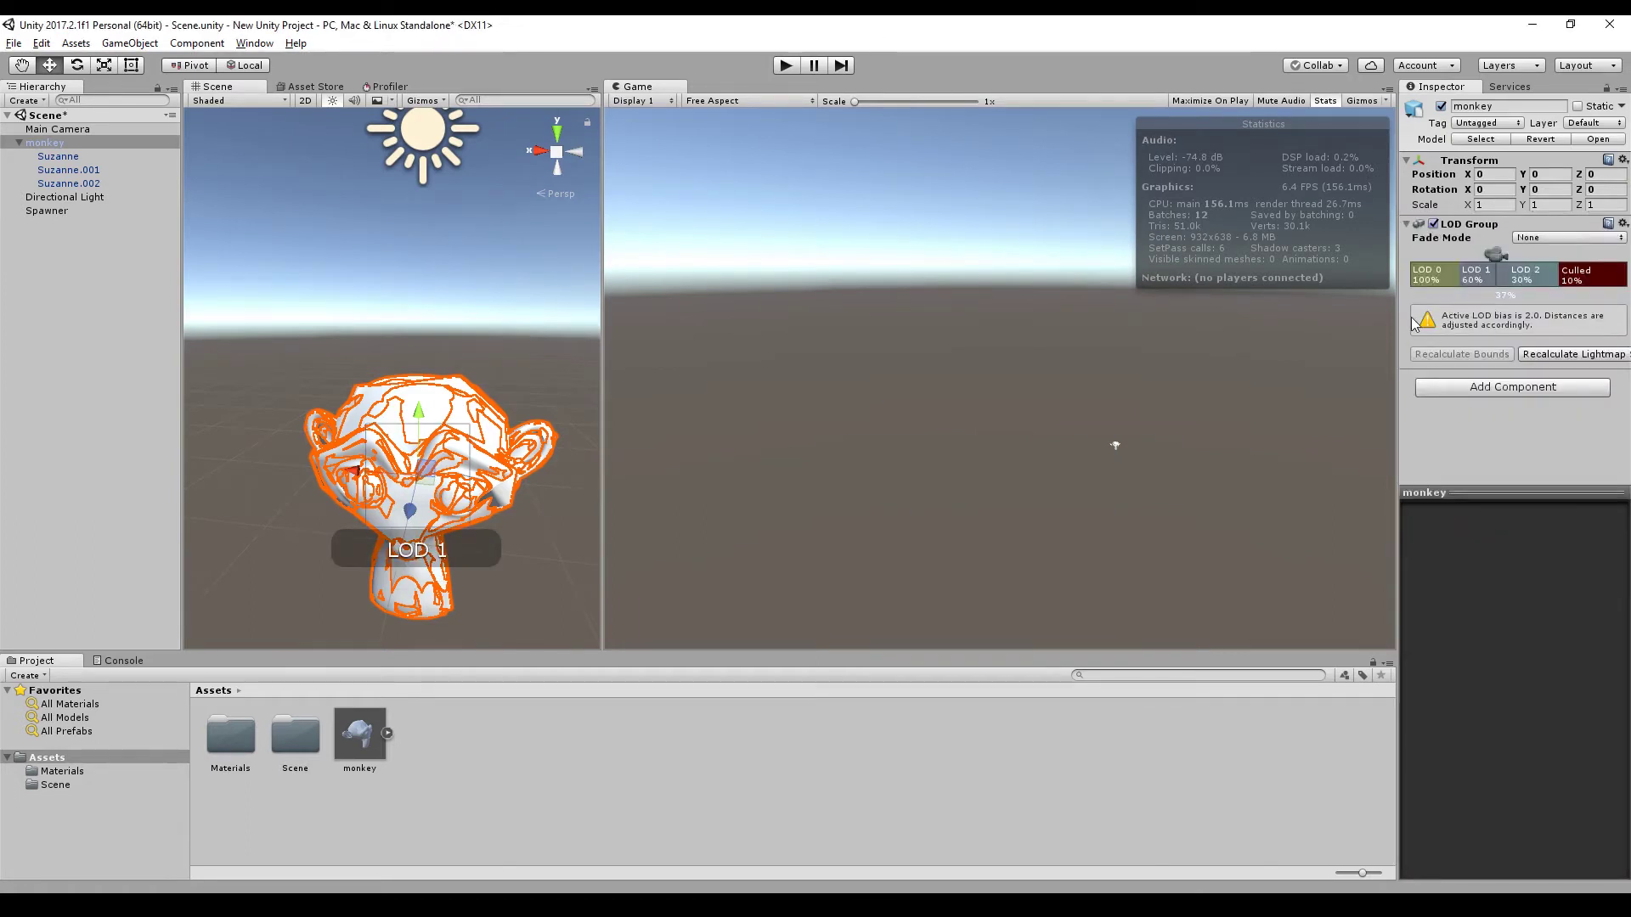
pyautogui.moveTo(1398, 340); pyautogui.dragTo(1040, 338)
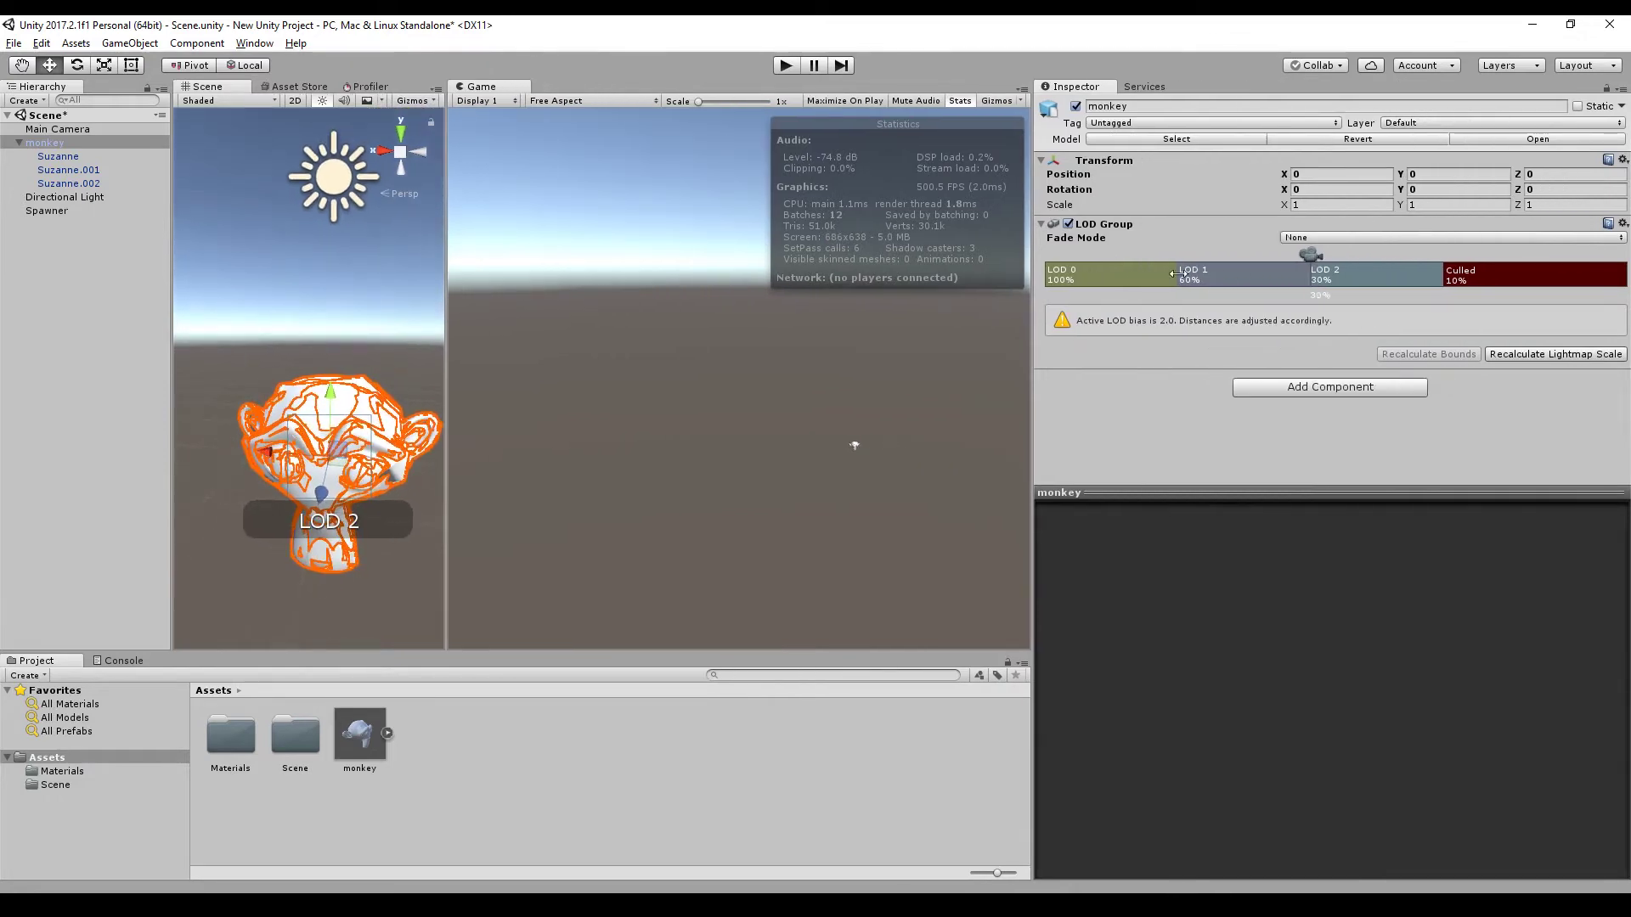
pyautogui.moveTo(1315, 253); pyautogui.dragTo(1125, 259)
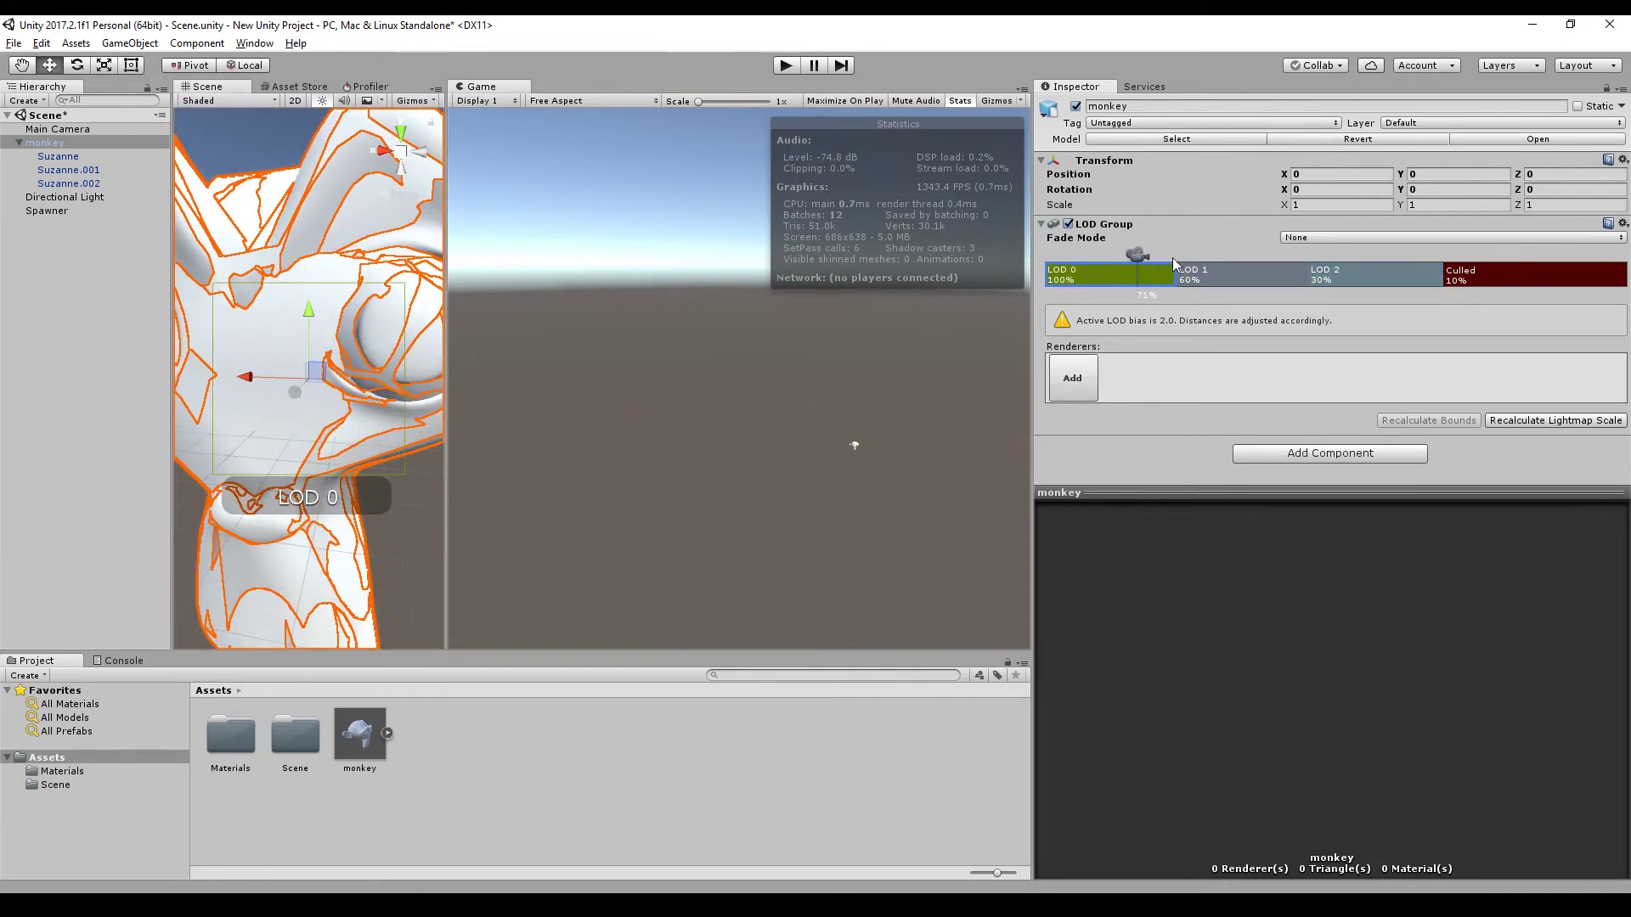
pyautogui.moveTo(1145, 254); pyautogui.dragTo(1132, 255)
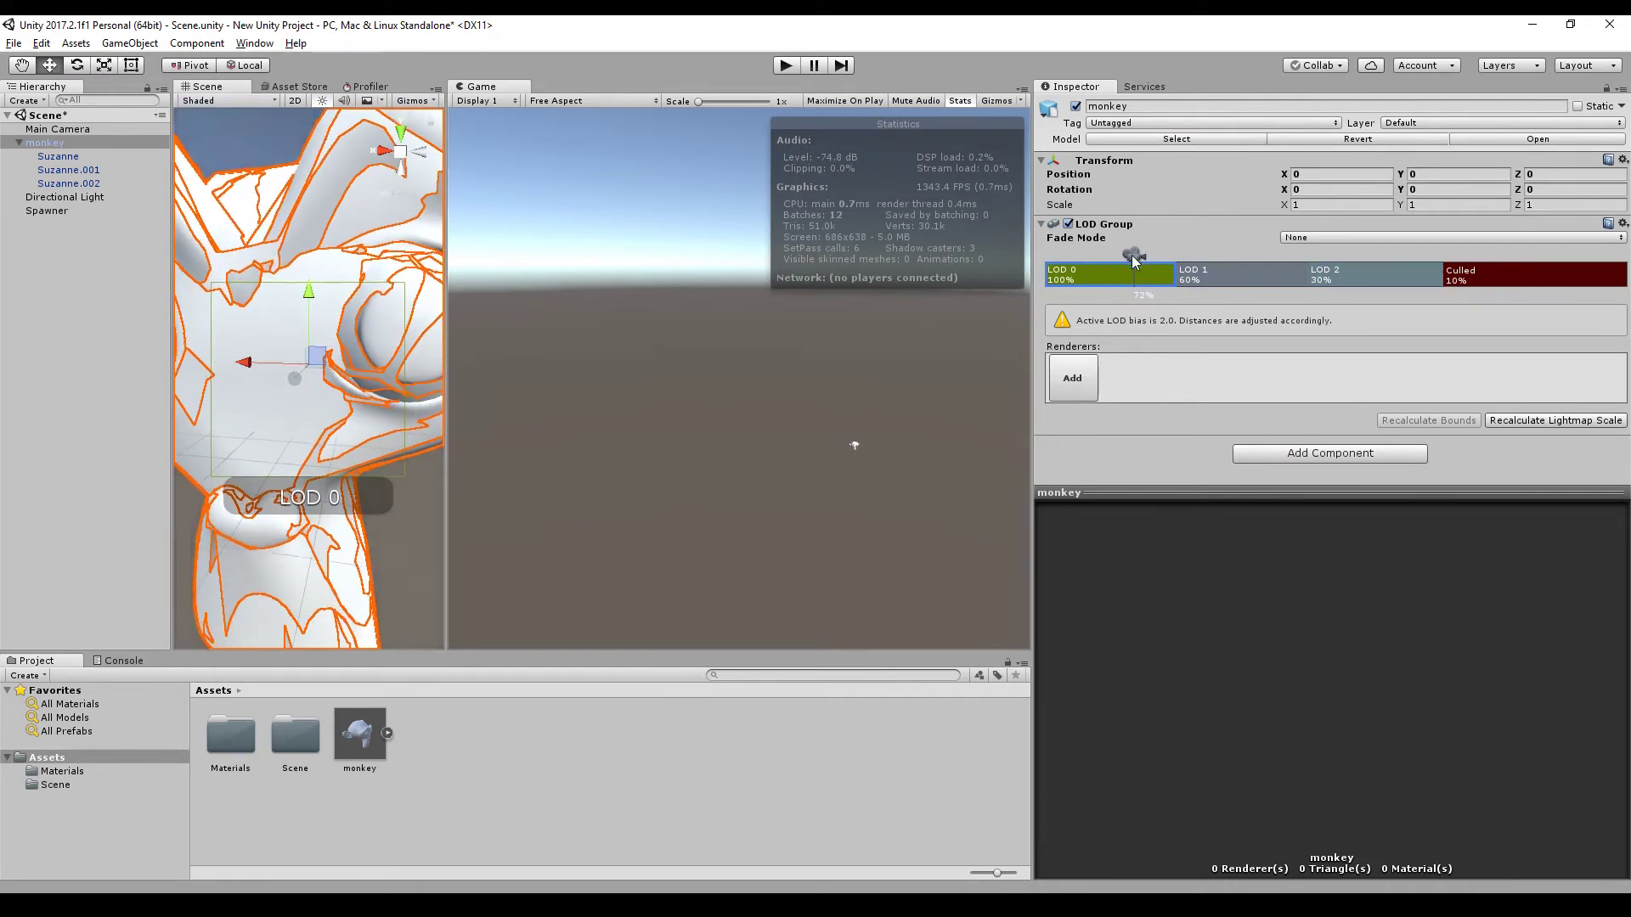
# Assign Suzanne, Suzanne.001 and Suzanne.002 as the LOD 0, LOD 1 and LOD 2 renderers.
pyautogui.click(1085, 393)
pyautogui.click(407, 124)
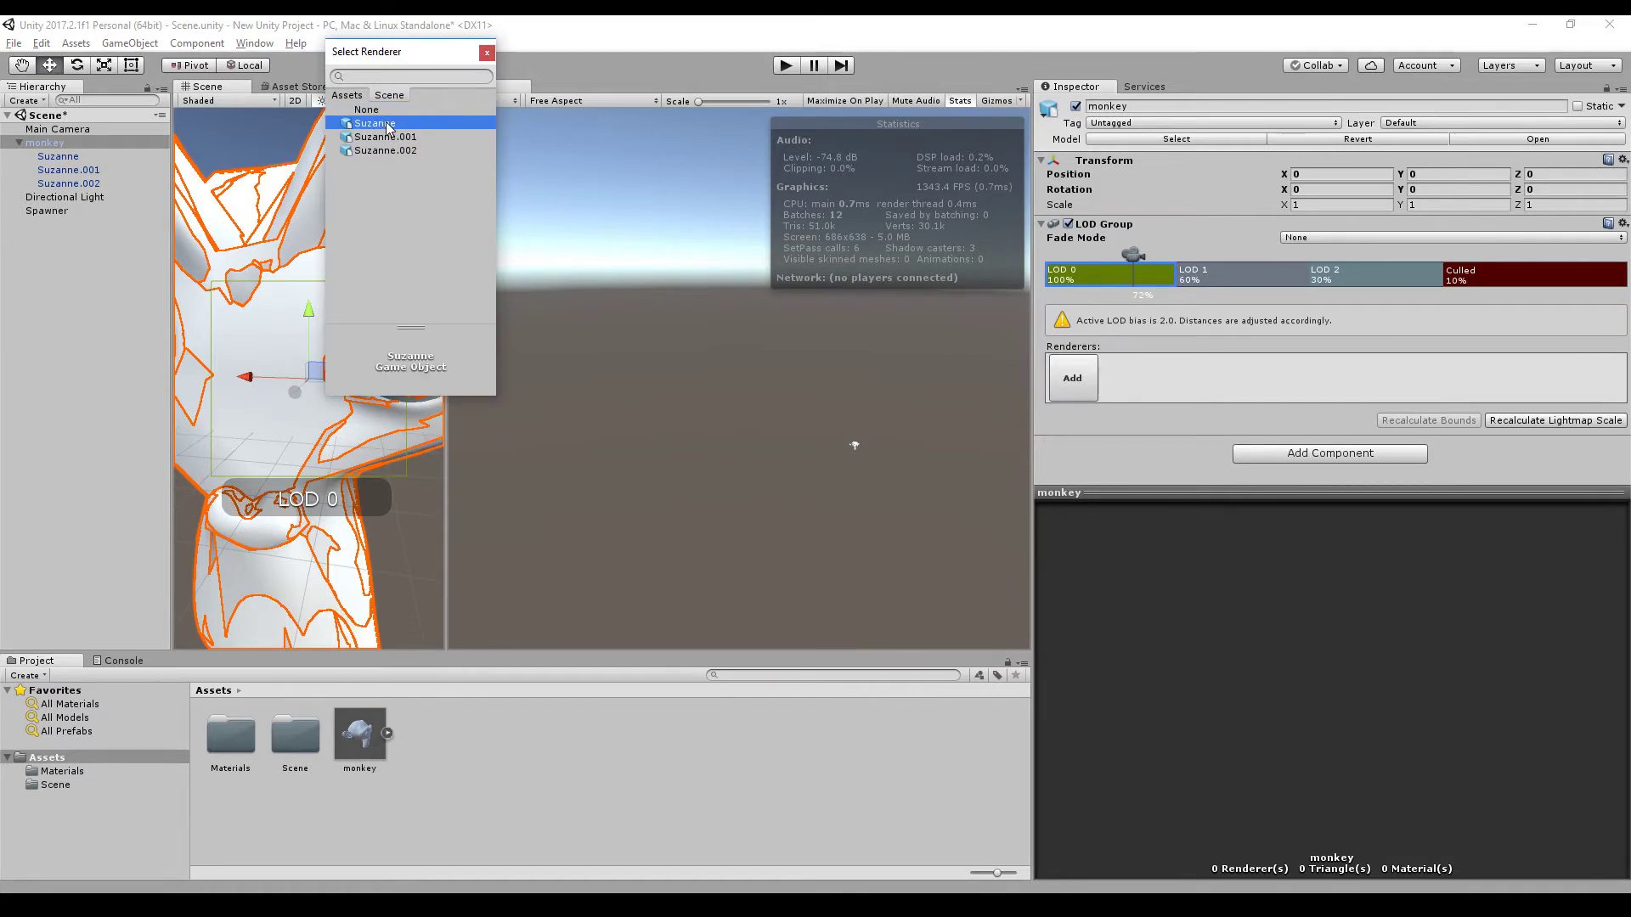
pyautogui.doubleClick(387, 124)
pyautogui.click(1226, 272)
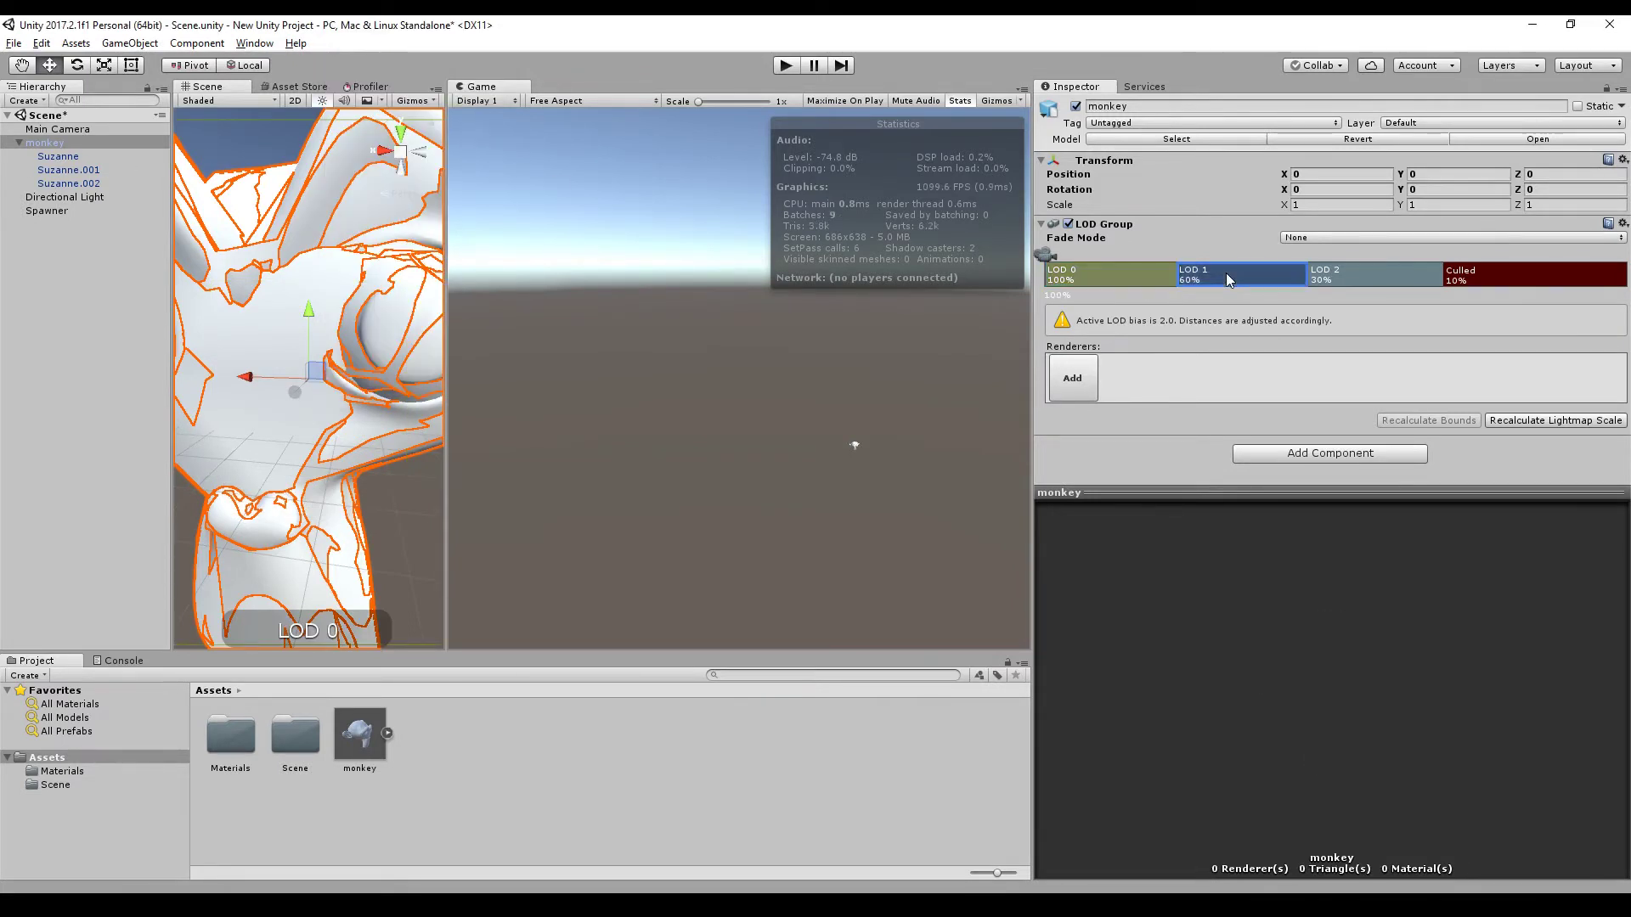
pyautogui.click(1072, 377)
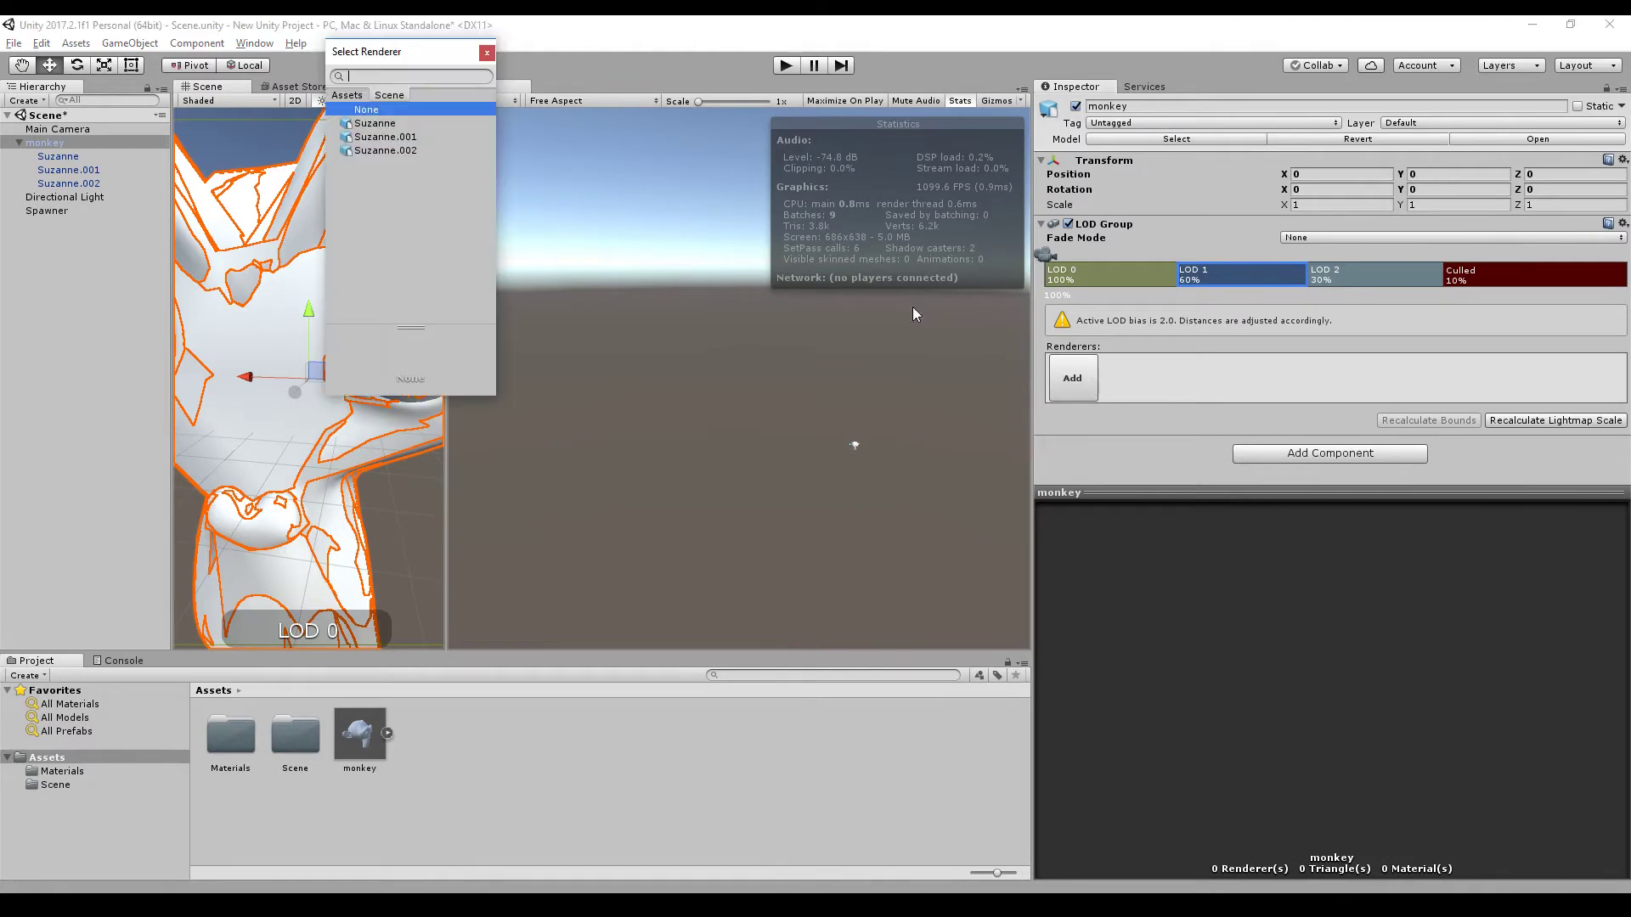
pyautogui.doubleClick(399, 138)
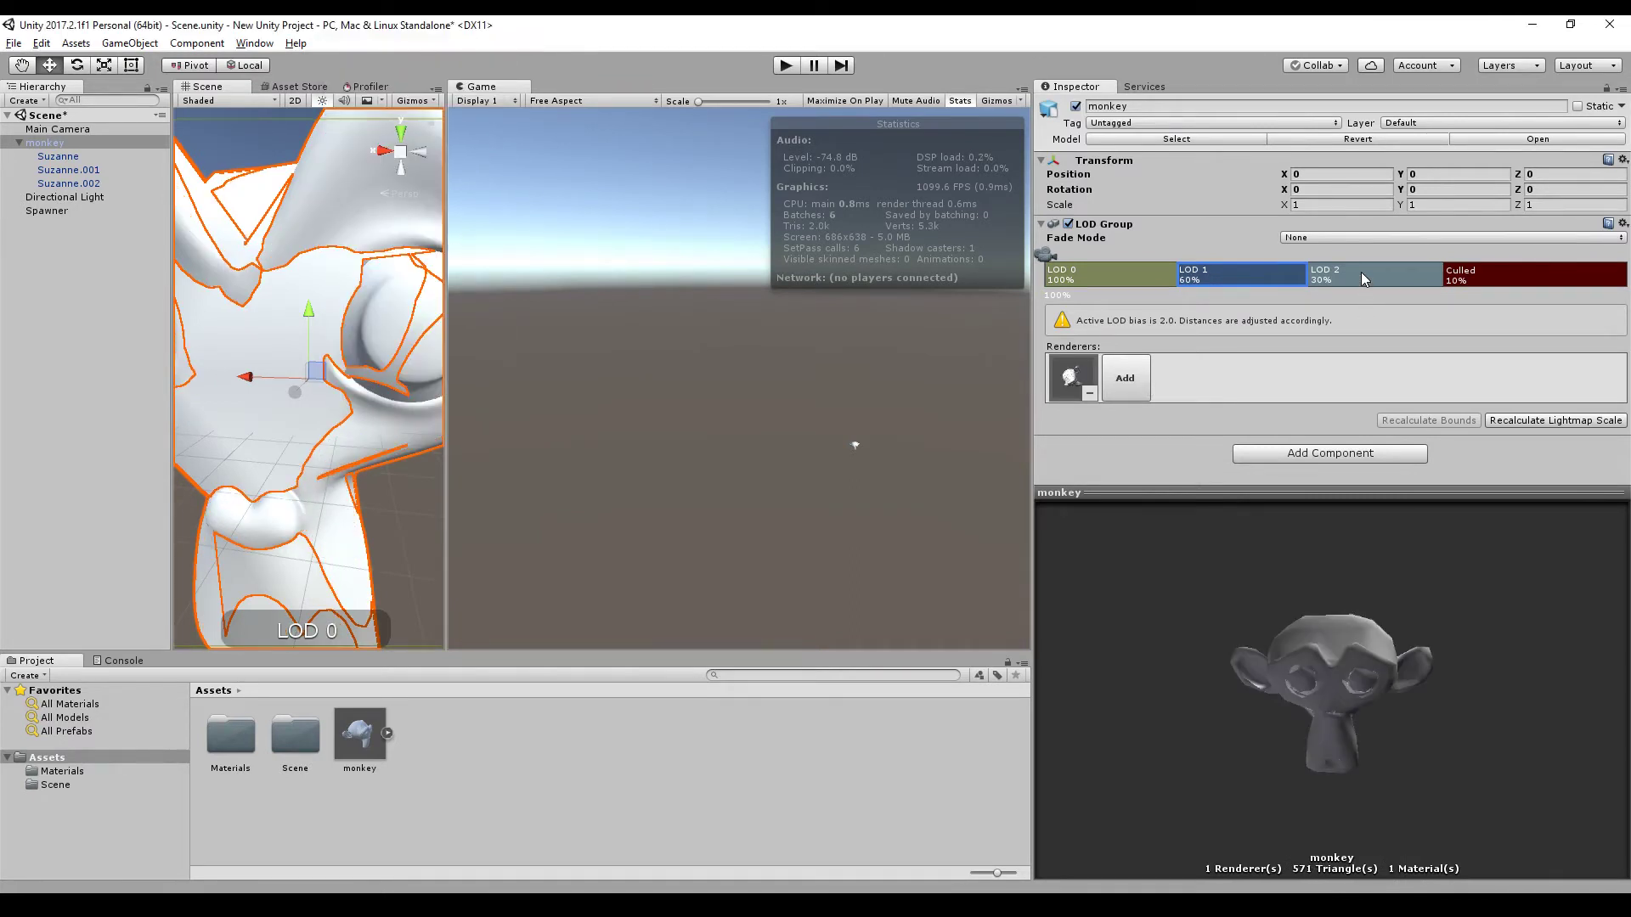
pyautogui.click(1362, 277)
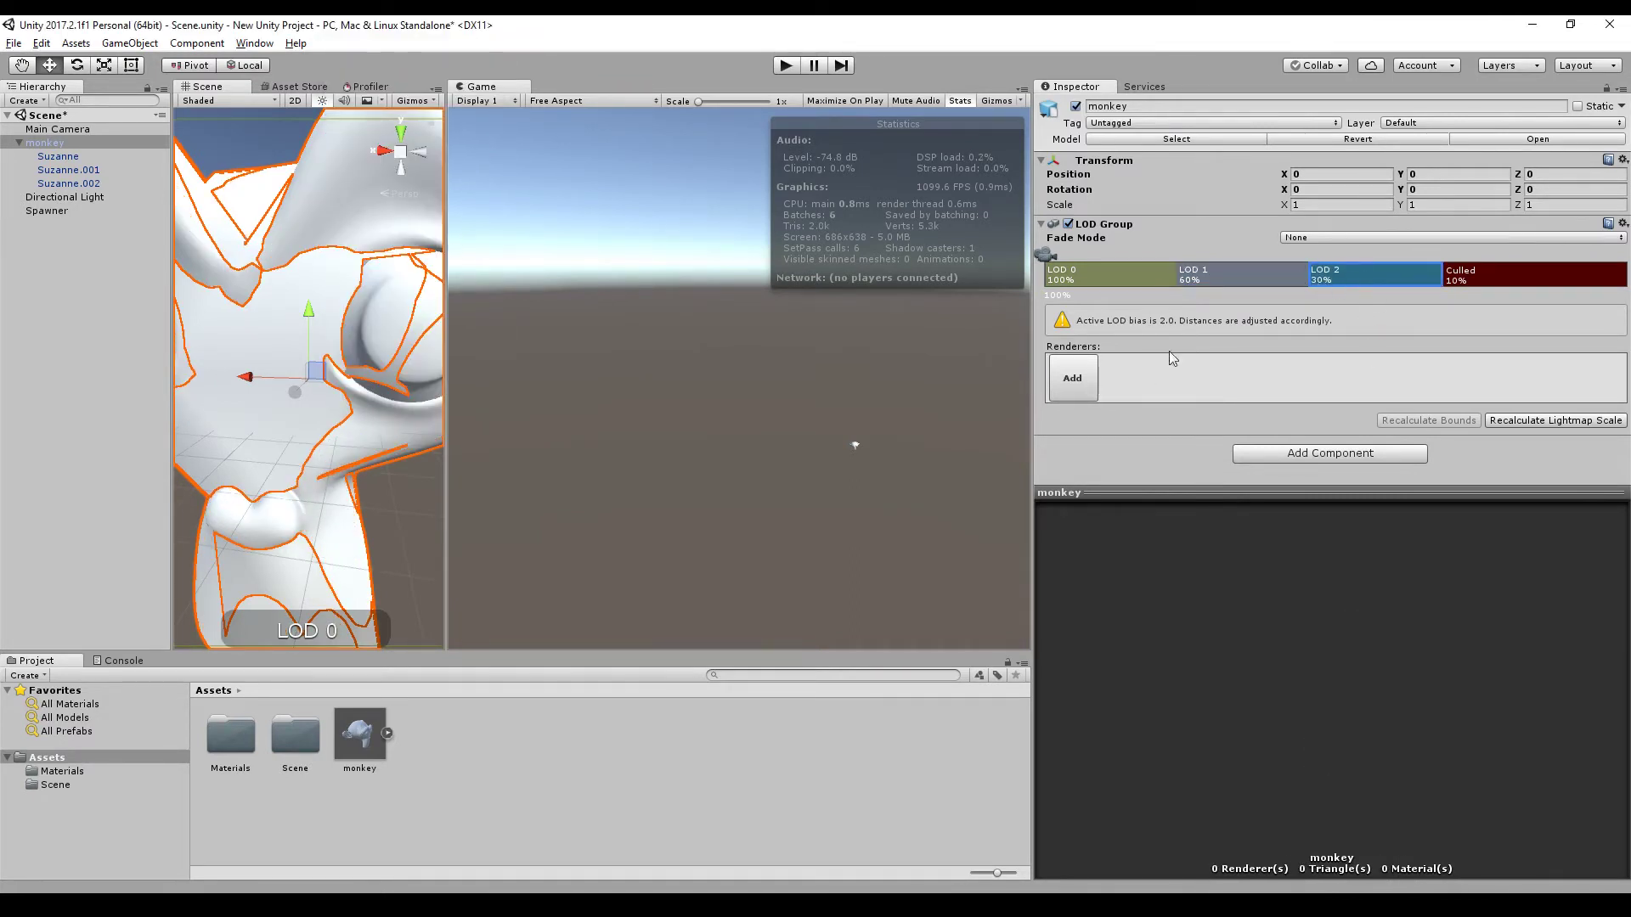
pyautogui.click(1073, 378)
pyautogui.click(399, 152)
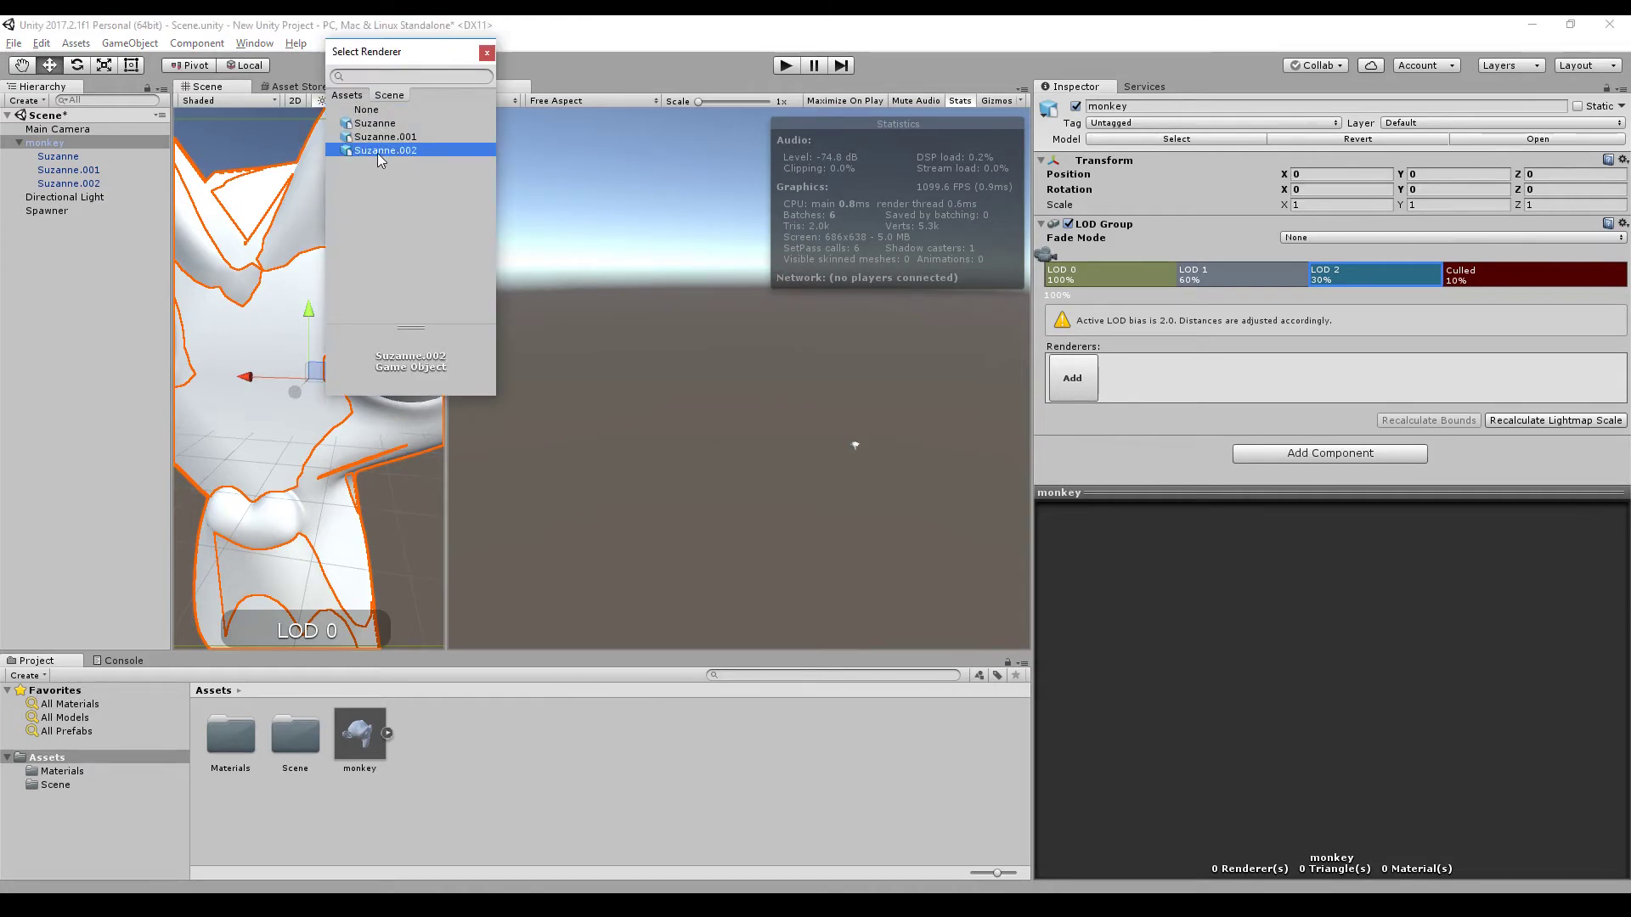
pyautogui.doubleClick(378, 153)
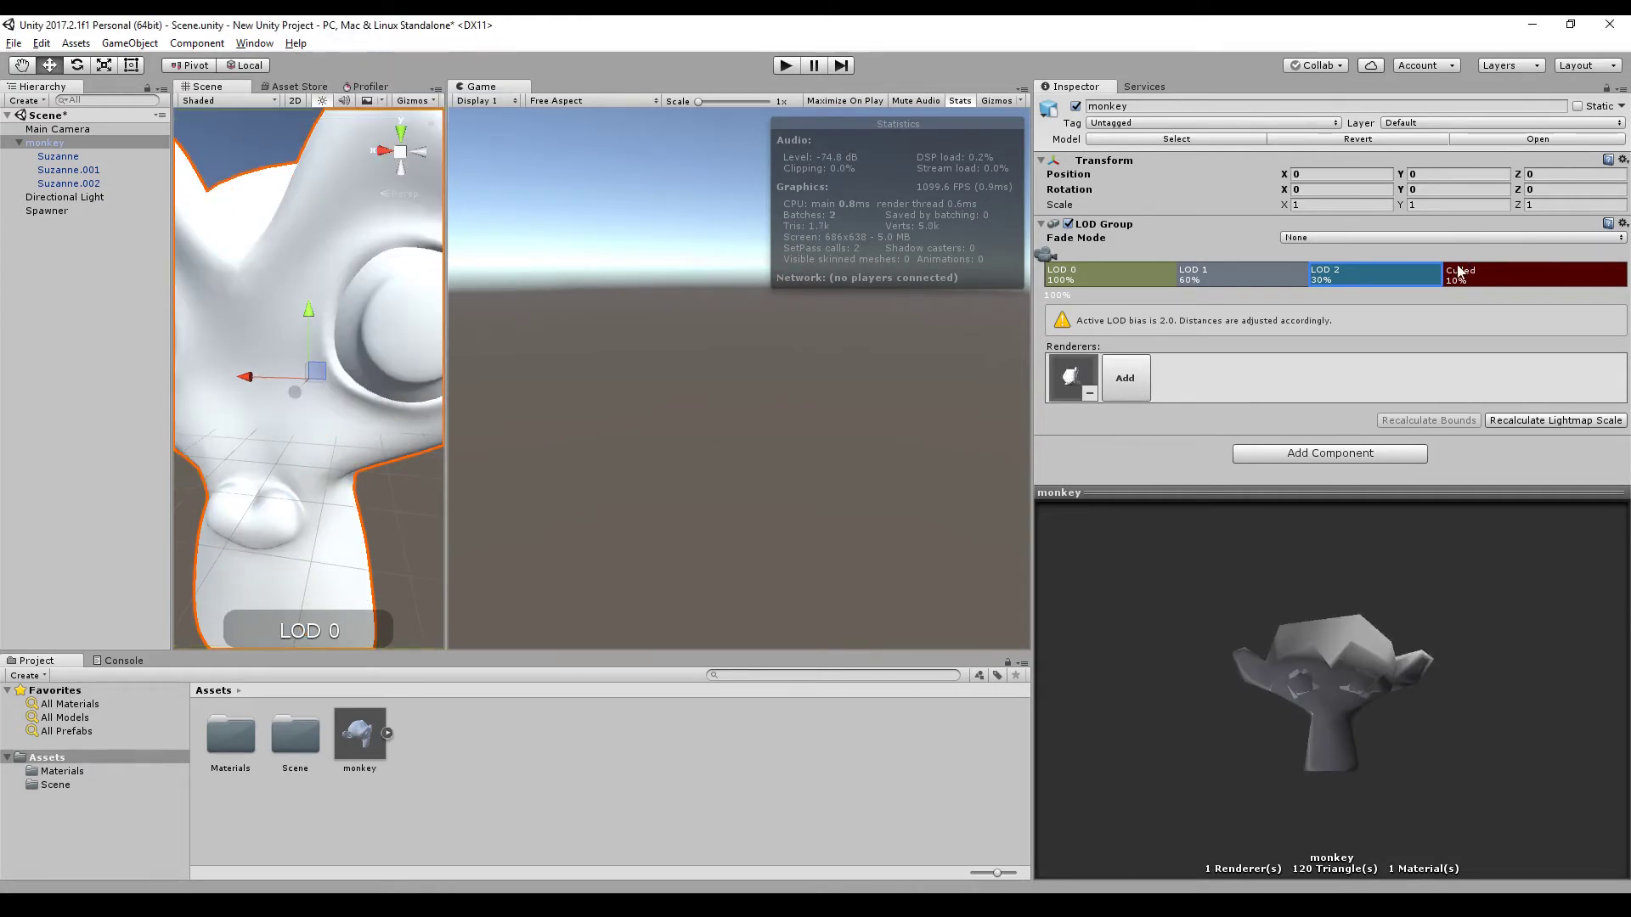
# Widen the Scene view and drag the LOD thresholds to 50%, 22% and 5% culled.
pyautogui.moveTo(445, 272); pyautogui.dragTo(646, 270)
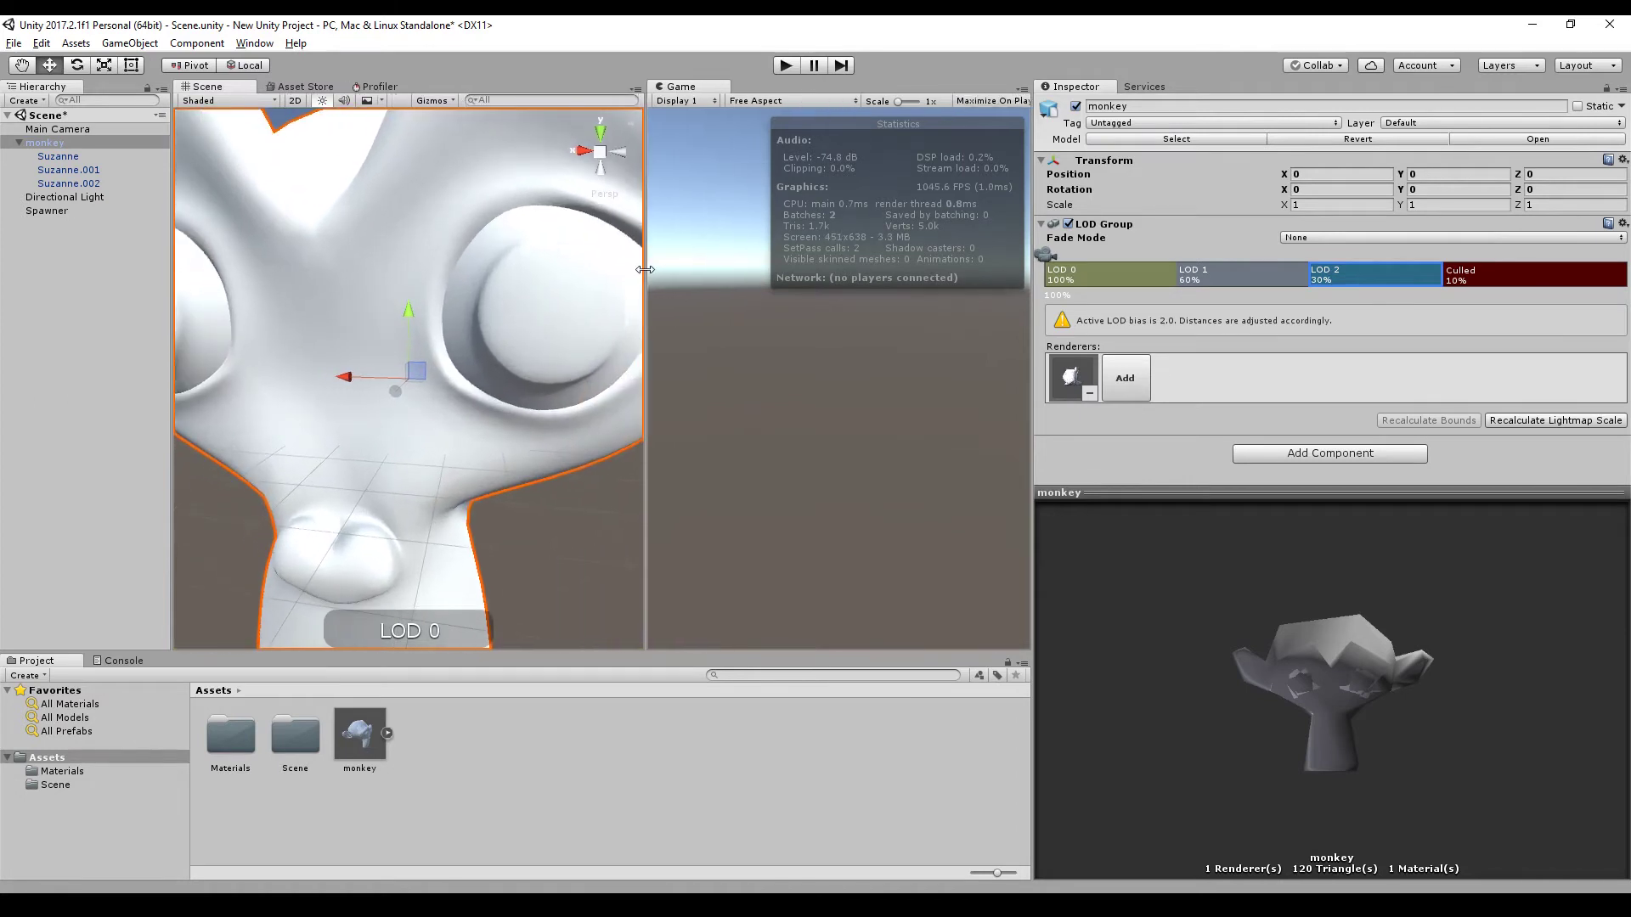
pyautogui.moveTo(1043, 254); pyautogui.dragTo(1323, 272)
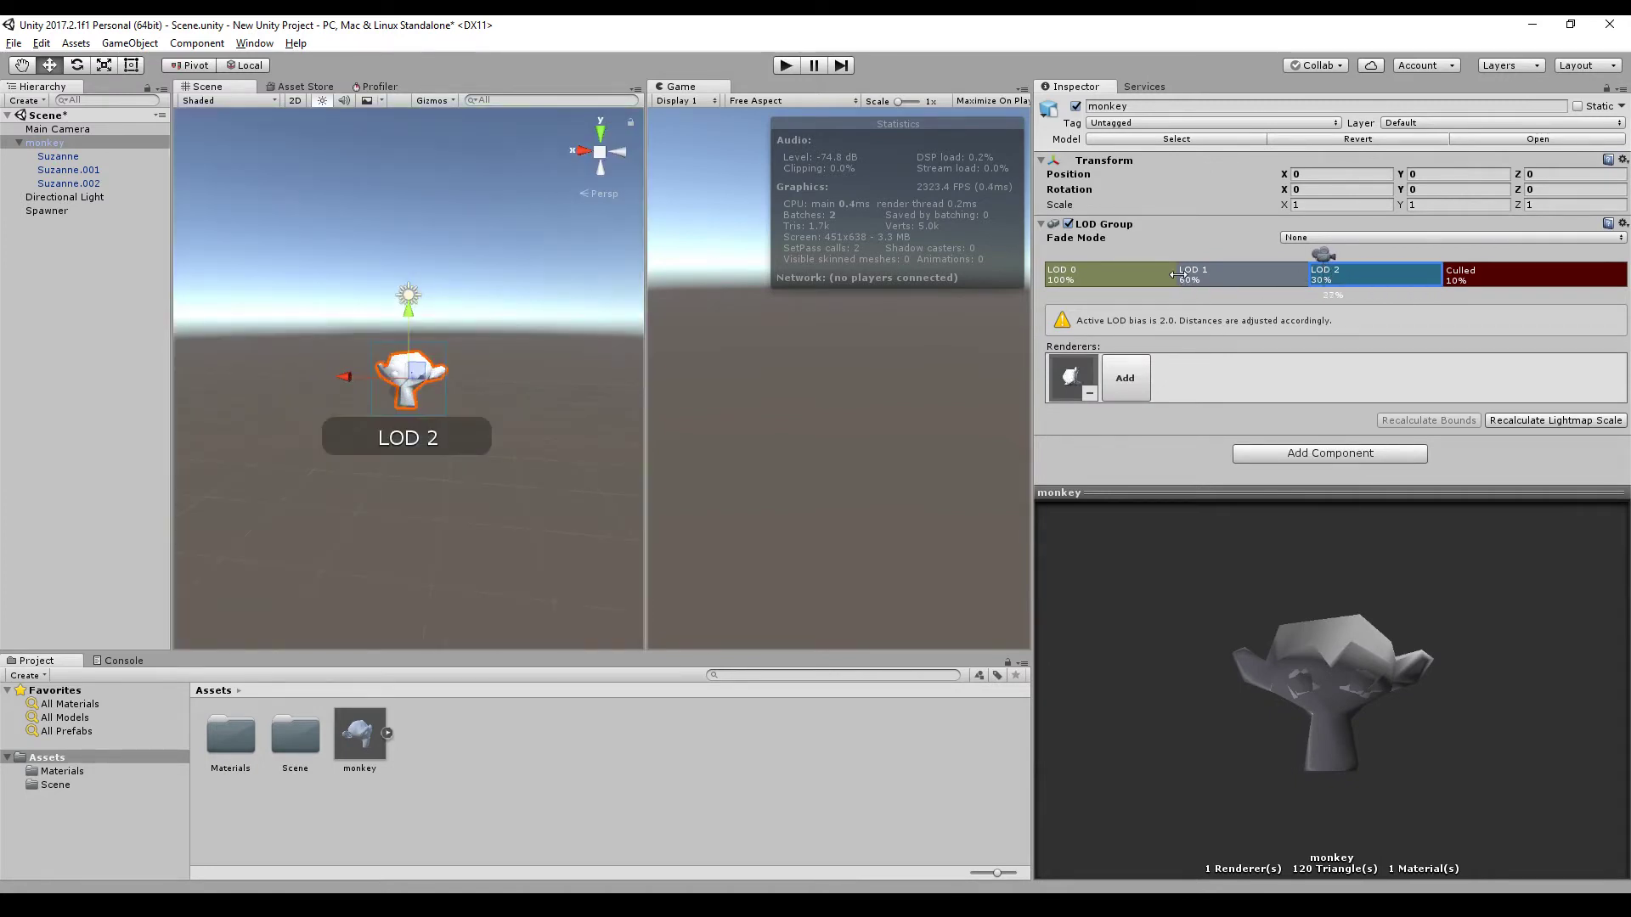
pyautogui.moveTo(1176, 273); pyautogui.dragTo(1495, 272)
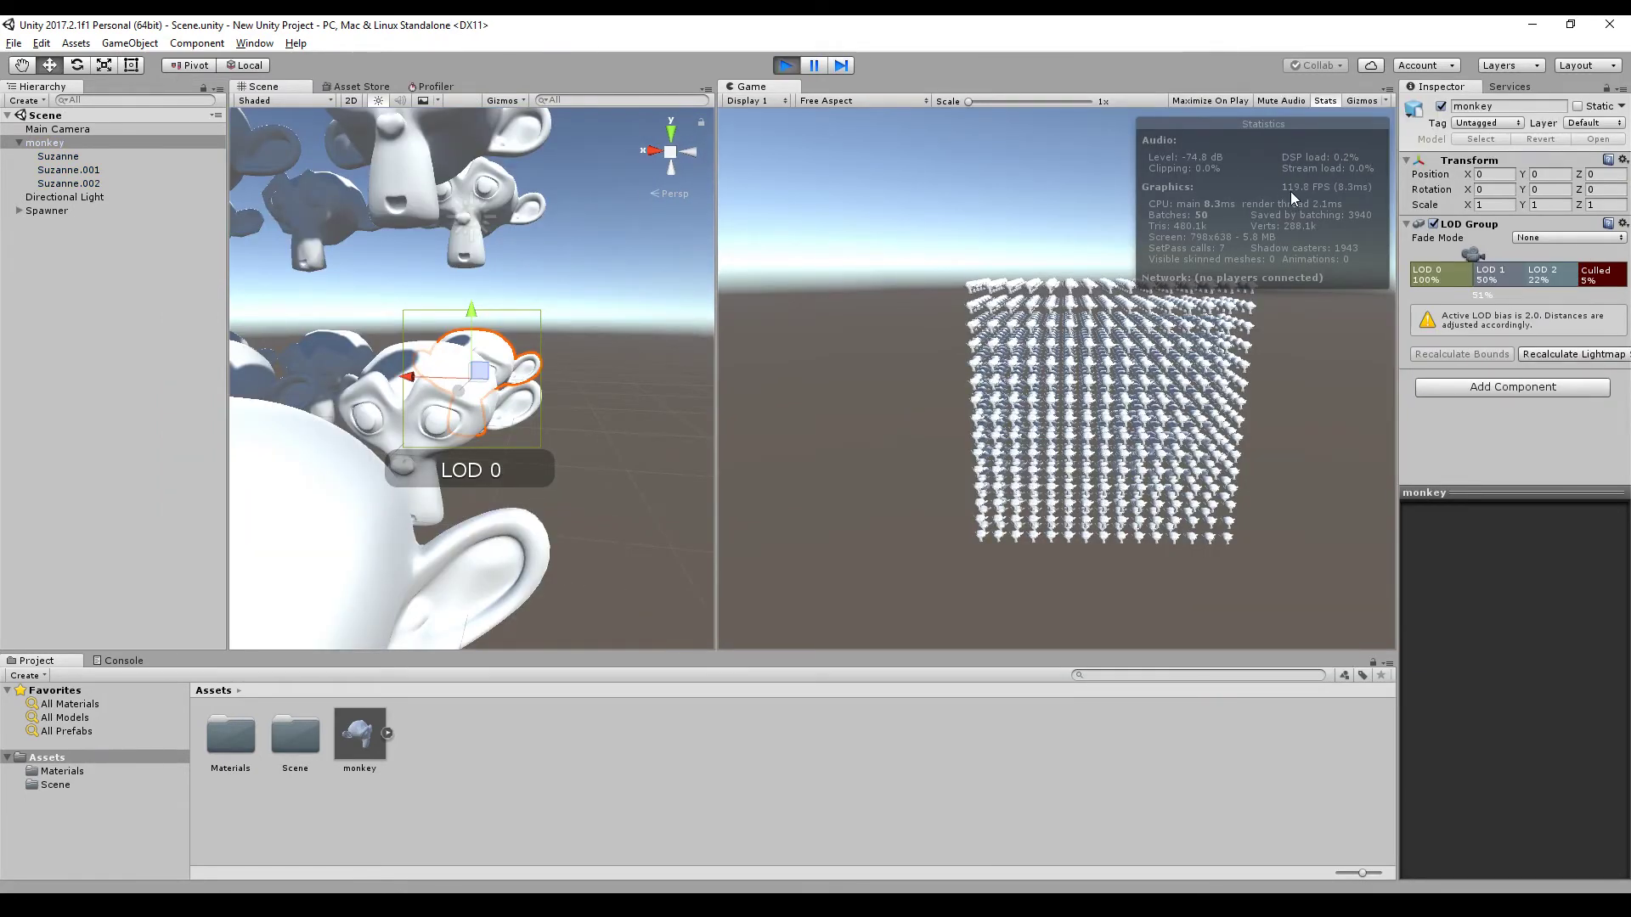
# Fly the scene camera through the running monkey grid and bring up the Profiler.
pyautogui.moveTo(480, 296); pyautogui.dragTo(153, 278, button='right')
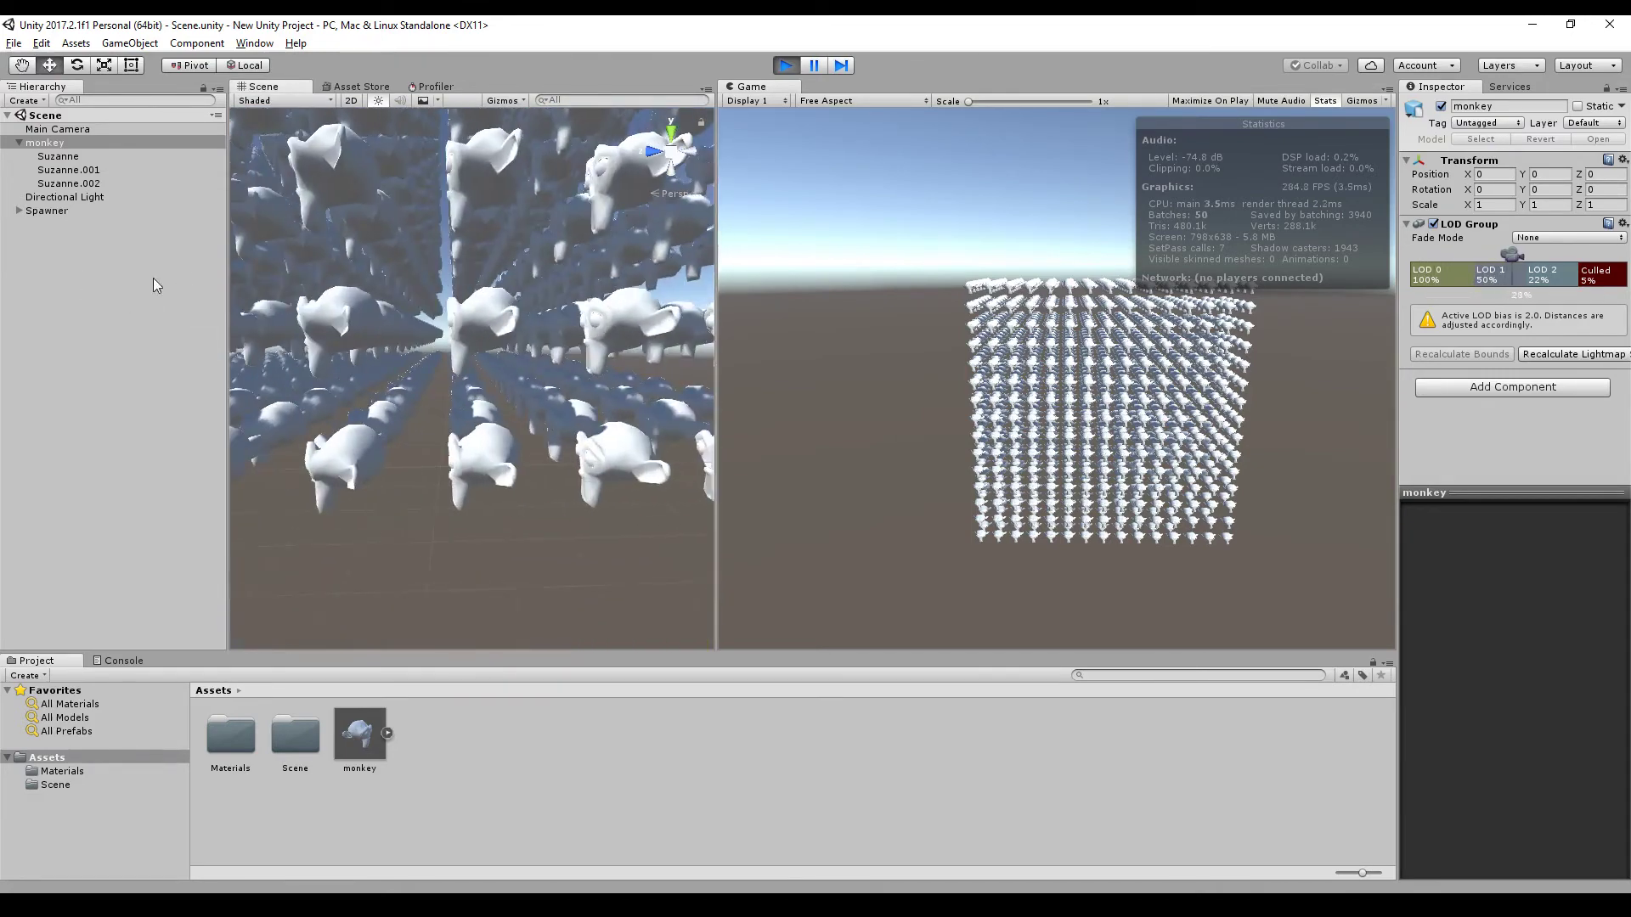
pyautogui.moveTo(413, 308); pyautogui.dragTo(481, 282, button='right')
pyautogui.press('w')
pyautogui.moveTo(431, 230); pyautogui.dragTo(645, 297, button='right')
pyautogui.scroll(-10, 612, 293)
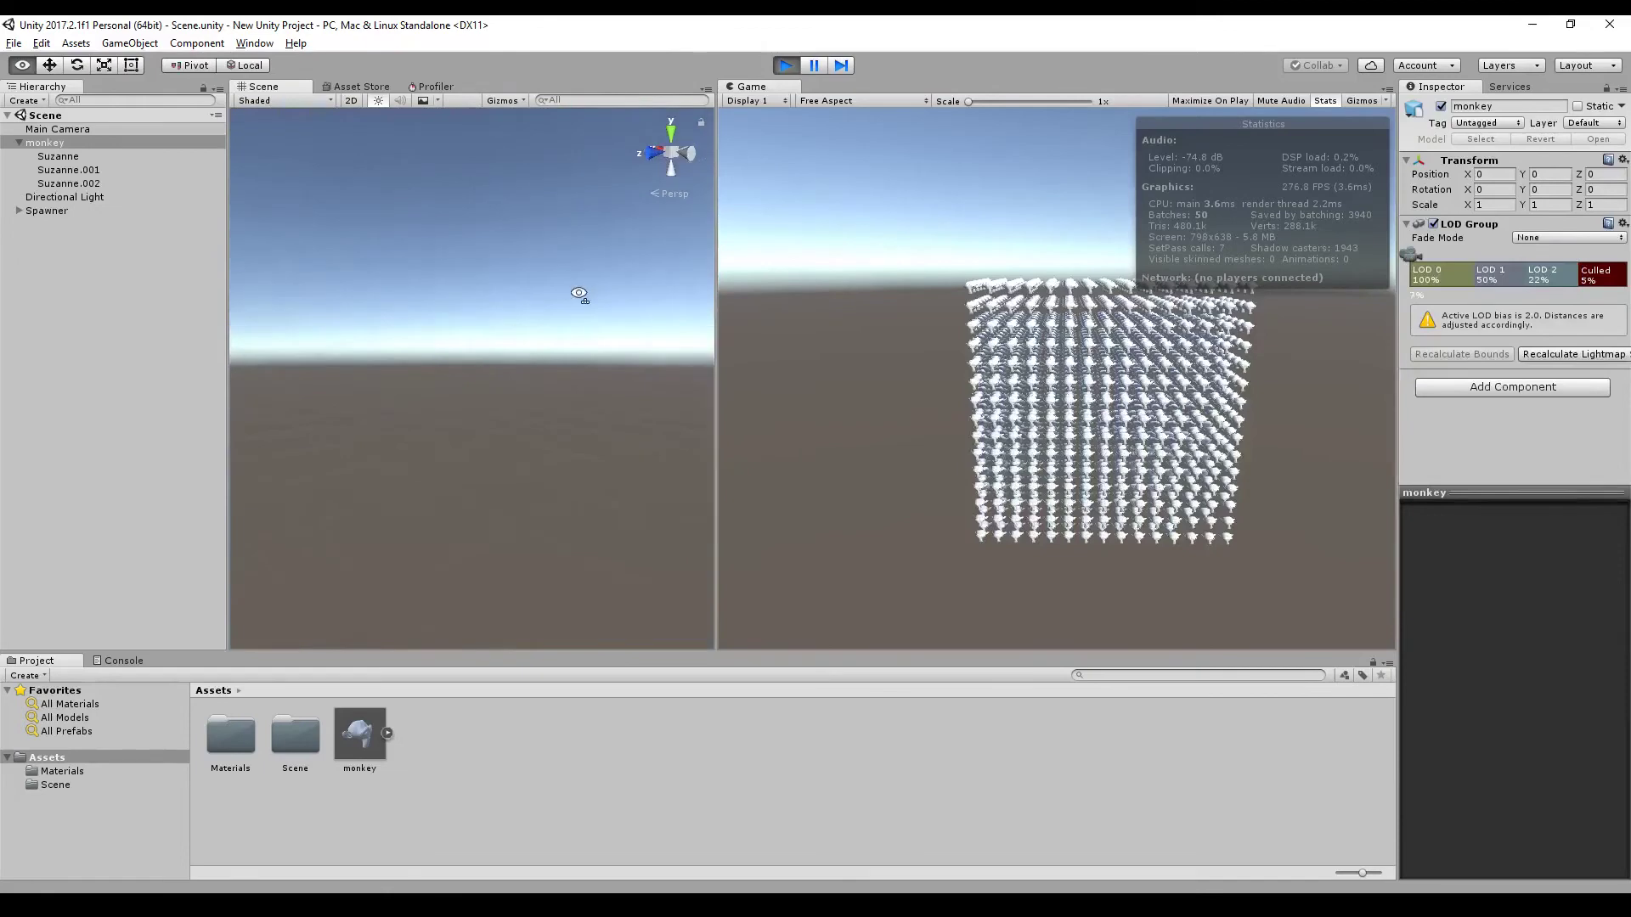
pyautogui.moveTo(696, 293)
pyautogui.mouseDown(button='right')
pyautogui.moveTo(774, 303)
pyautogui.moveTo(700, 289)
pyautogui.moveTo(699, 331)
pyautogui.moveTo(647, 206)
pyautogui.moveTo(718, 304)
pyautogui.mouseUp(button='right')
pyautogui.click(435, 87)
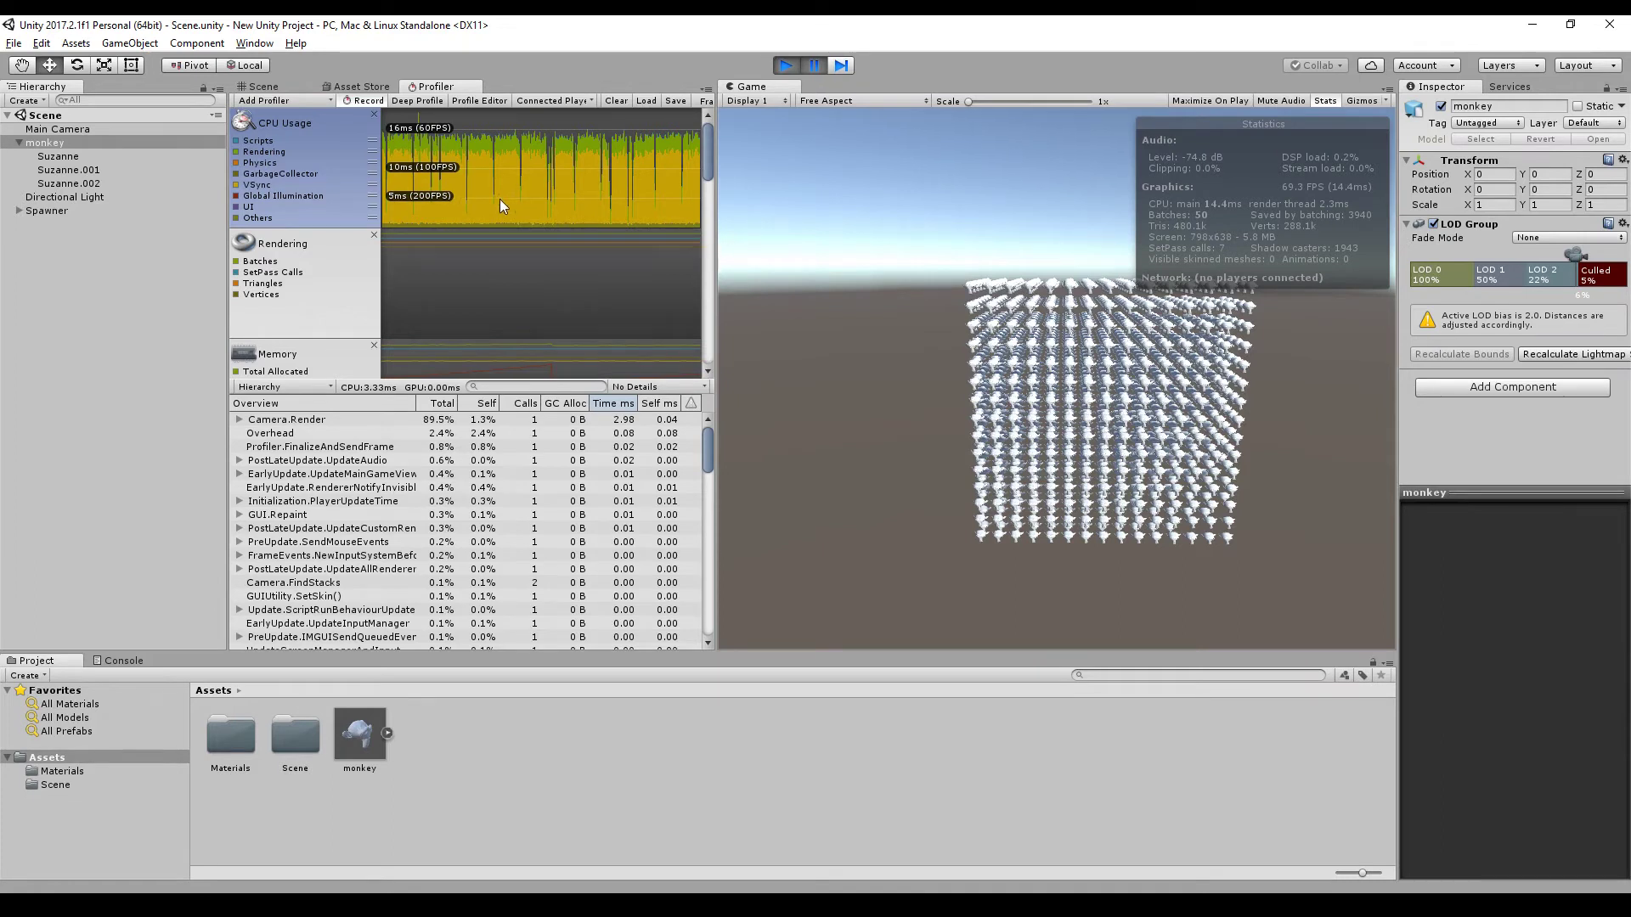
# Toggle Rendering and VSync in the CPU Usage graph and inspect a frame where Camera.Render takes 19.2%.
pyautogui.click(237, 152)
pyautogui.click(237, 152)
pyautogui.click(238, 152)
pyautogui.click(238, 152)
pyautogui.click(477, 151)
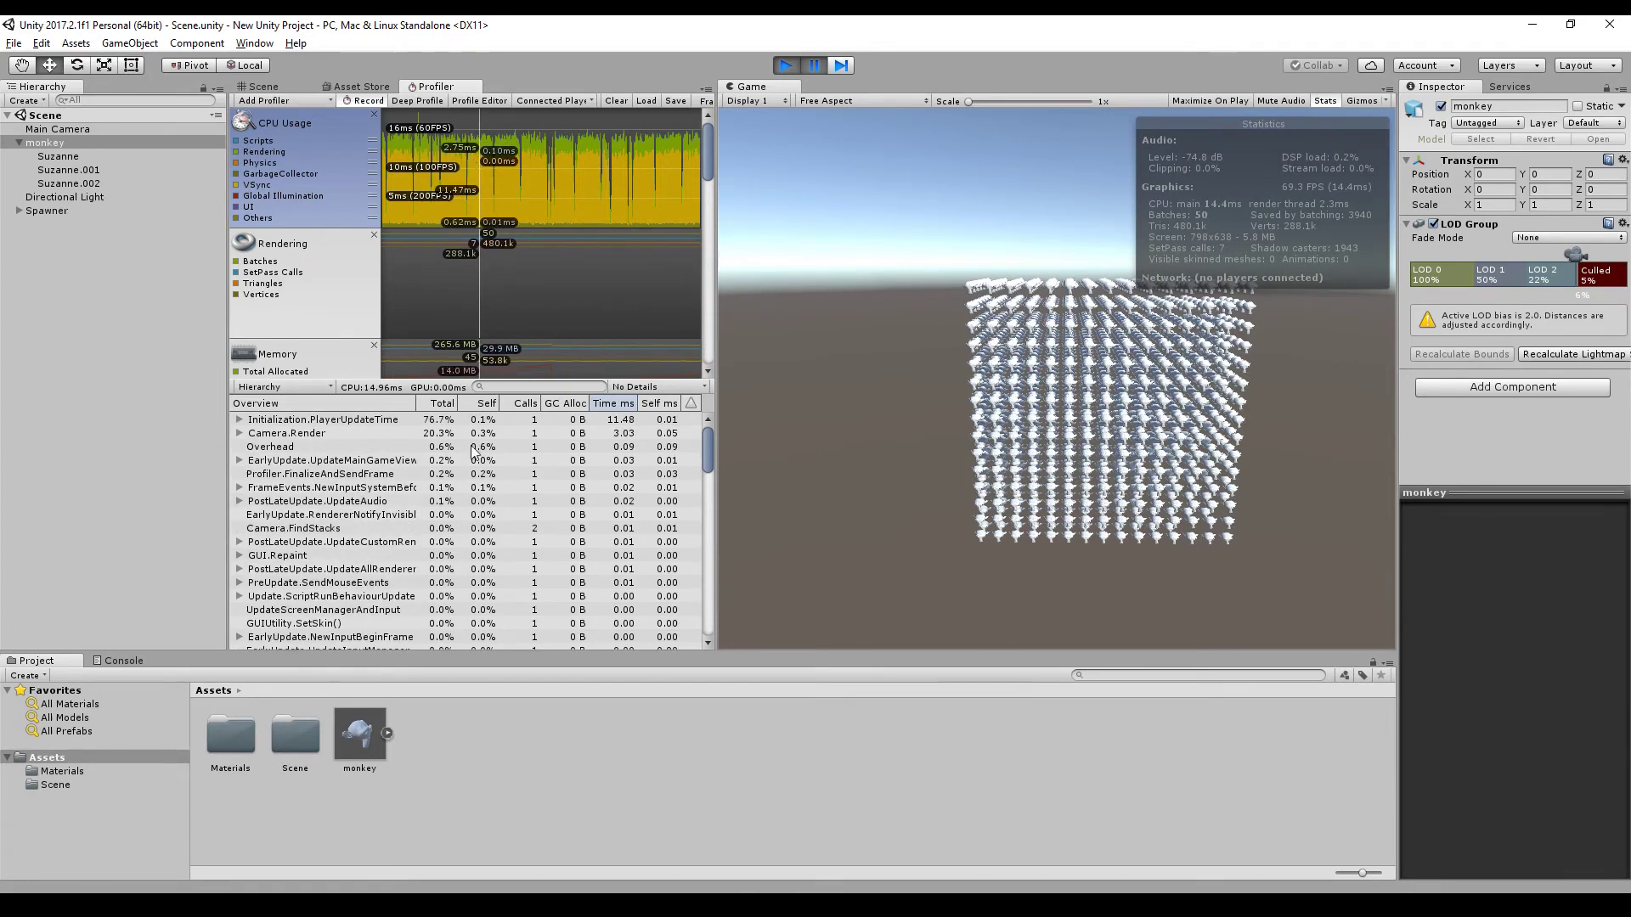
pyautogui.moveTo(481, 255)
pyautogui.mouseDown()
pyautogui.moveTo(496, 192)
pyautogui.moveTo(611, 201)
pyautogui.moveTo(506, 206)
pyautogui.mouseUp()
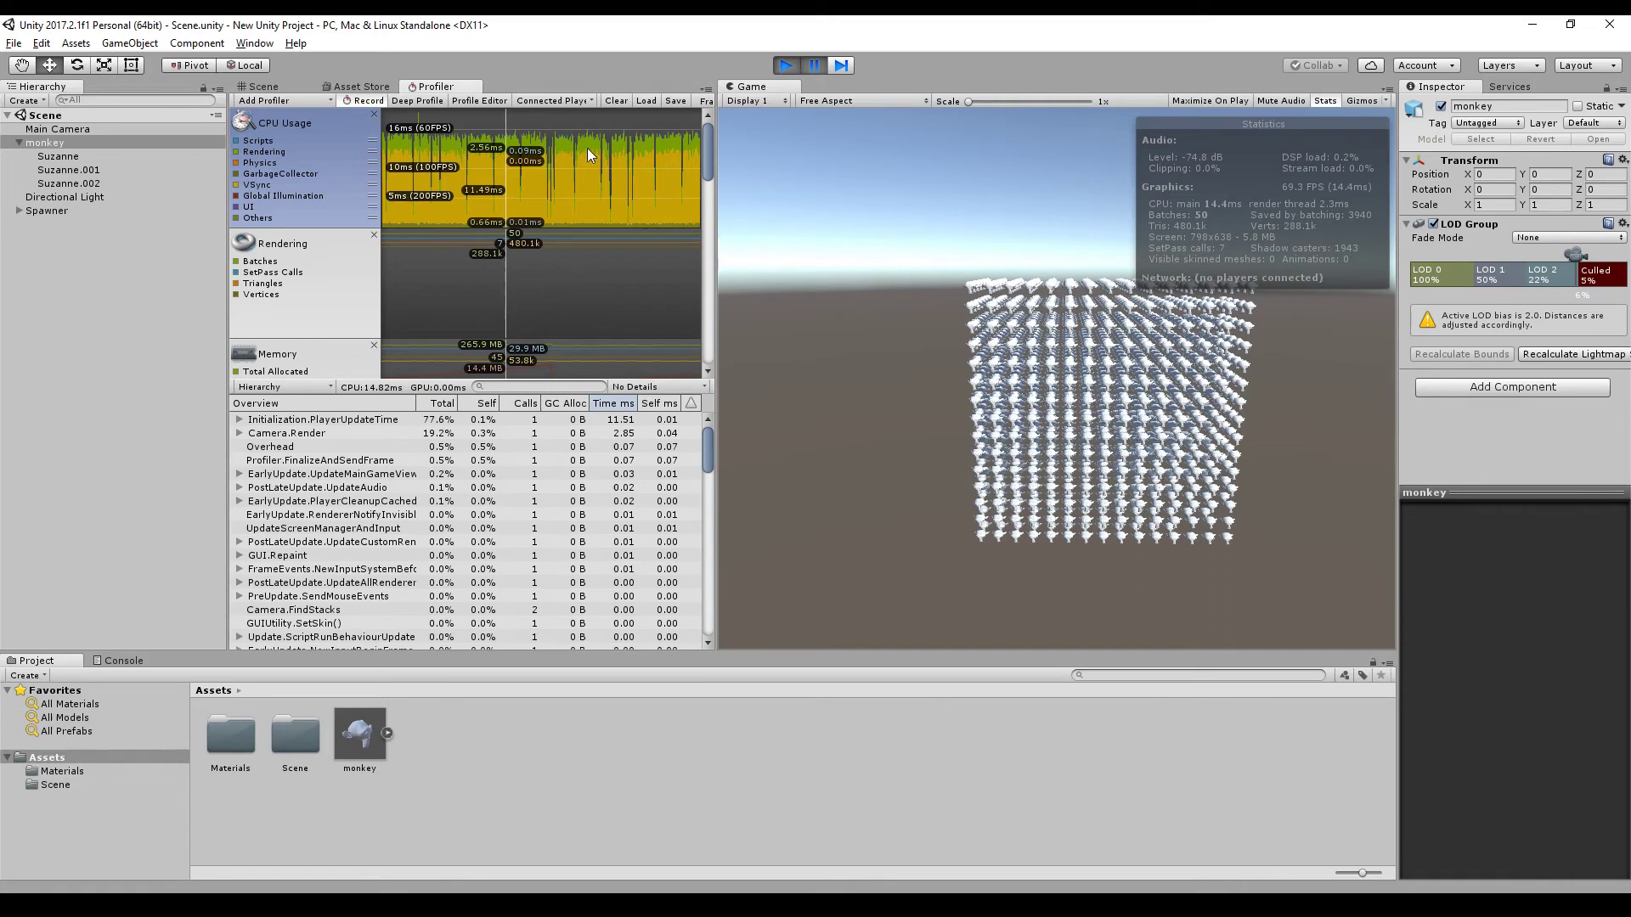
pyautogui.click(236, 186)
pyautogui.click(236, 186)
# Delete the lower-detail Suzanne.001 and Suzanne.002 meshes from the monkey.
pyautogui.click(85, 170)
pyautogui.keyDown('shift'); pyautogui.click(93, 181); pyautogui.keyUp('shift')
pyautogui.press('Delete')
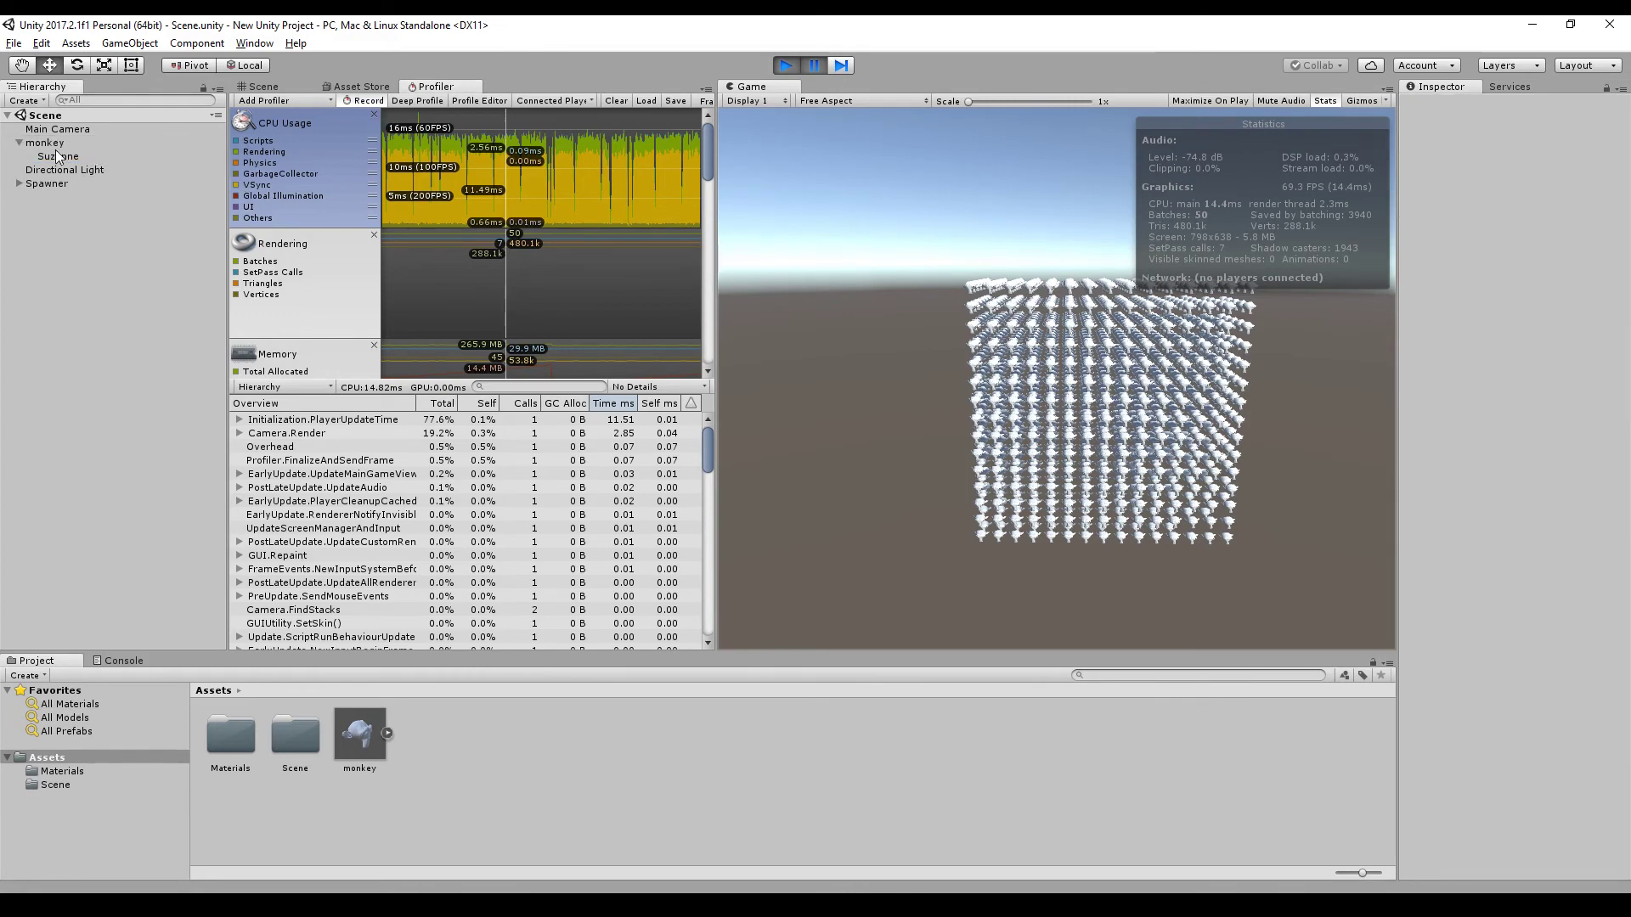
# Remove the monkey's LOD Group and rerun the game without LOD.
pyautogui.click(46, 143)
pyautogui.rightClick(1456, 227)
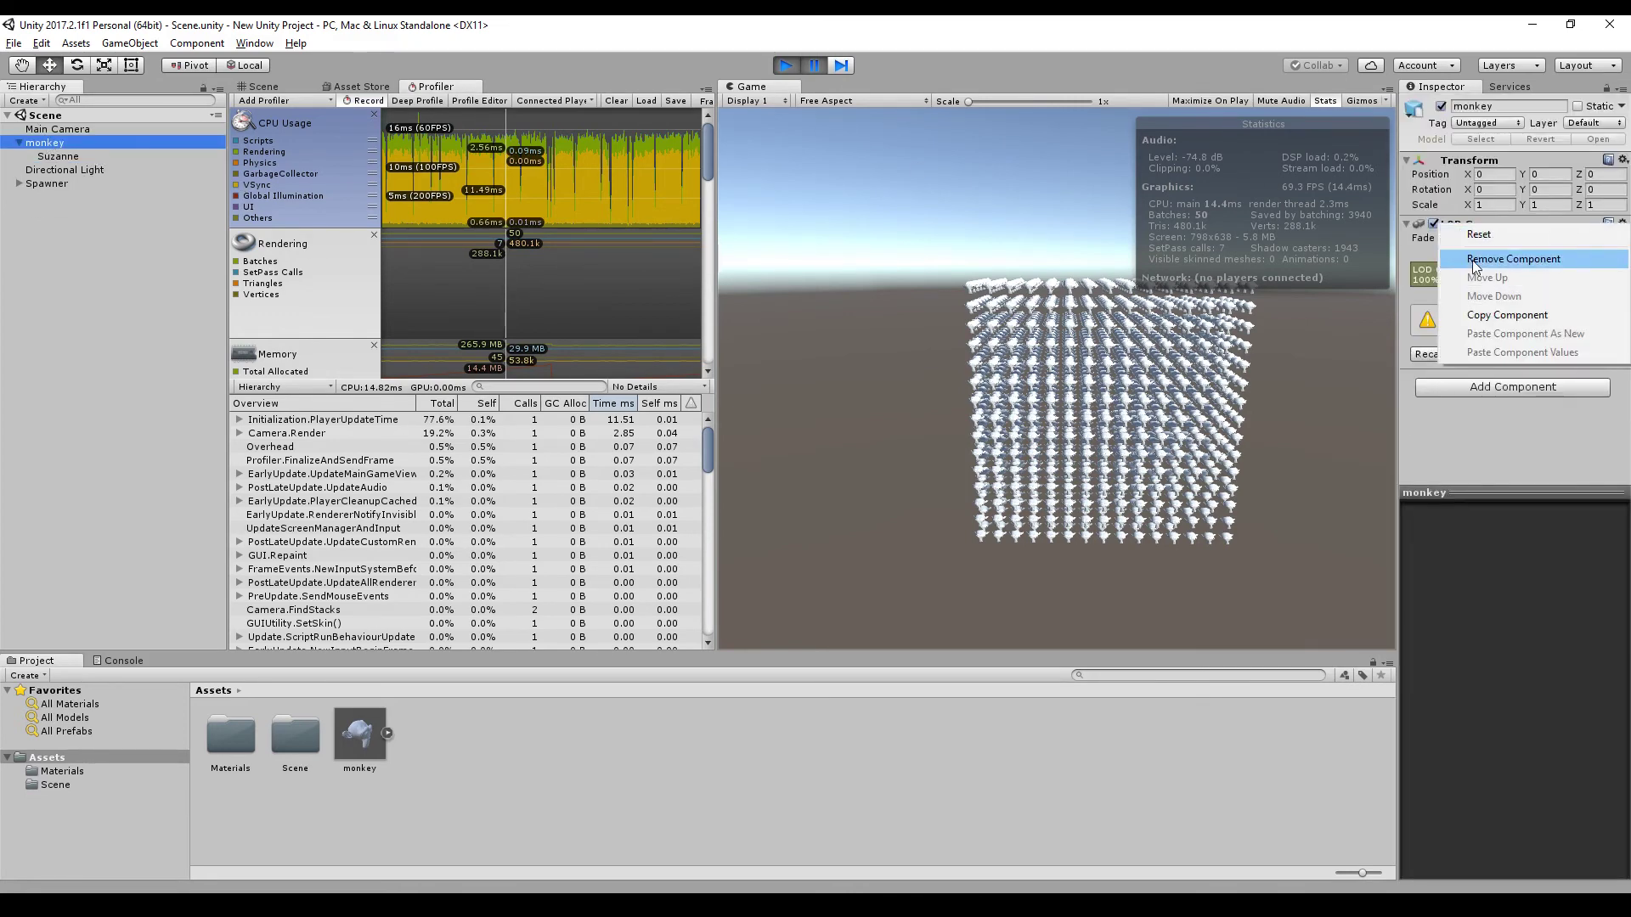
pyautogui.click(1478, 259)
pyautogui.click(783, 66)
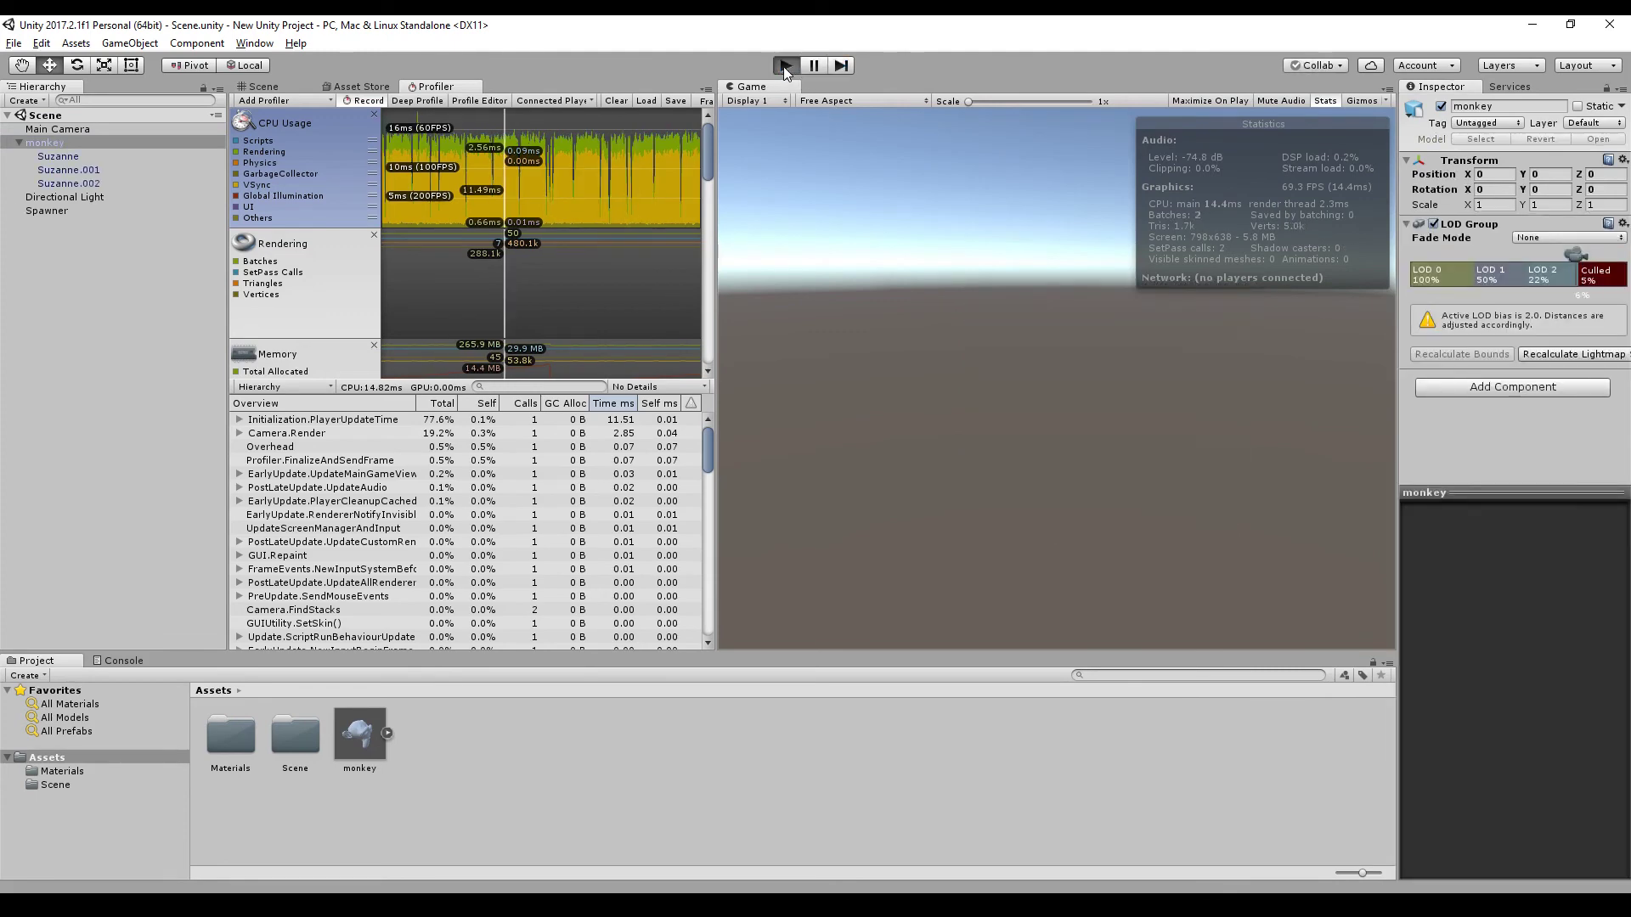
pyautogui.click(783, 67)
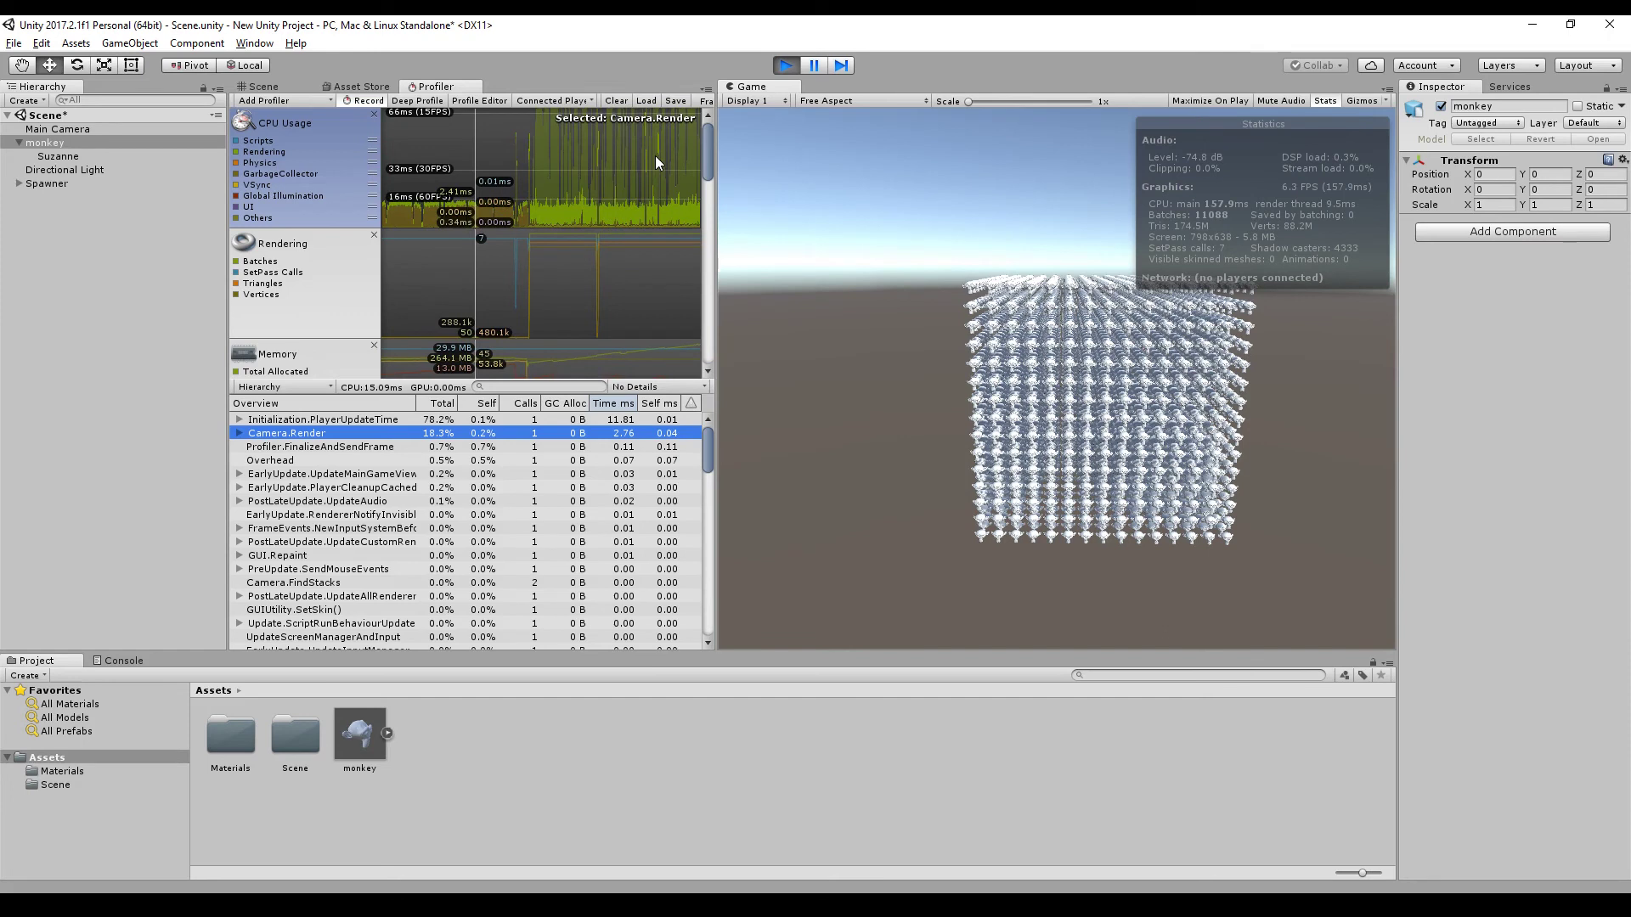
pyautogui.click(239, 152)
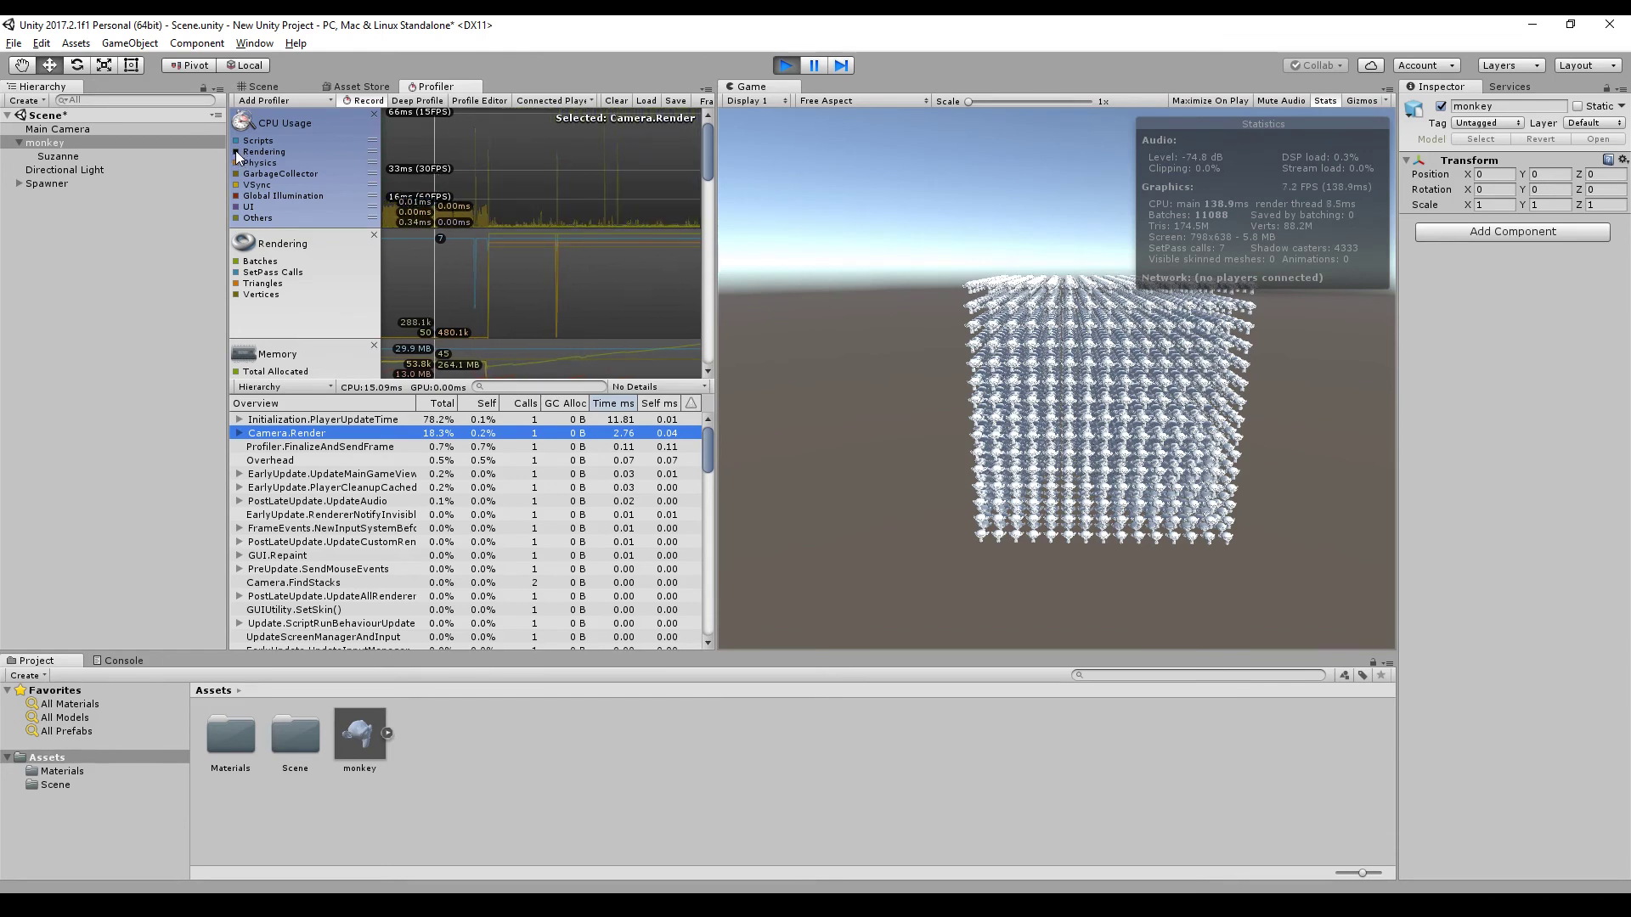
pyautogui.click(239, 152)
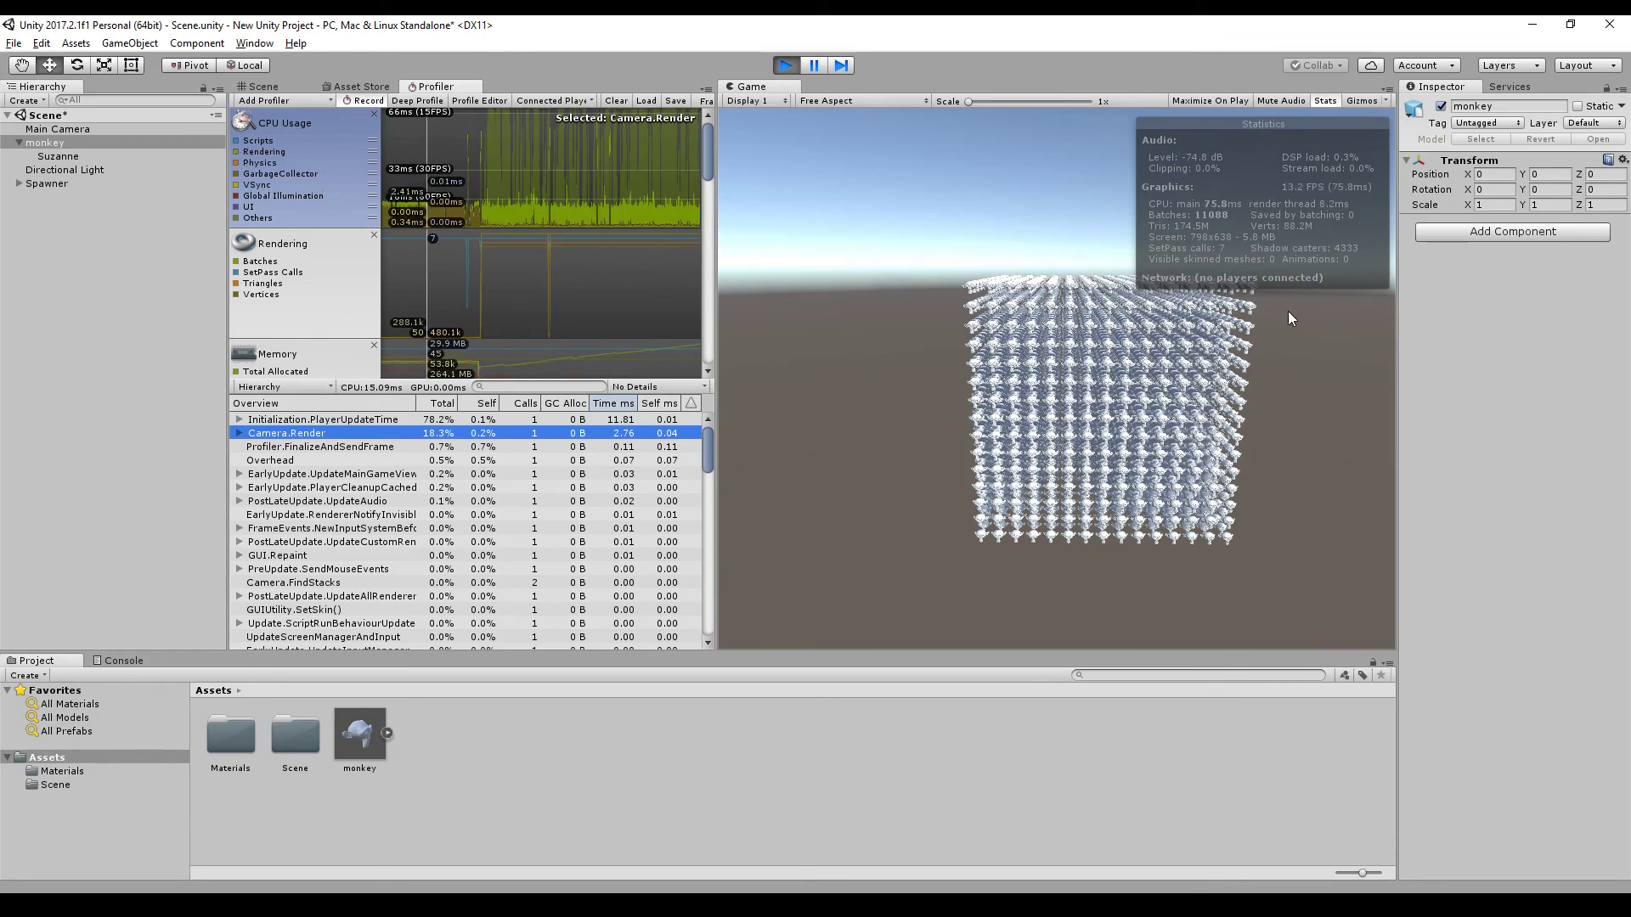